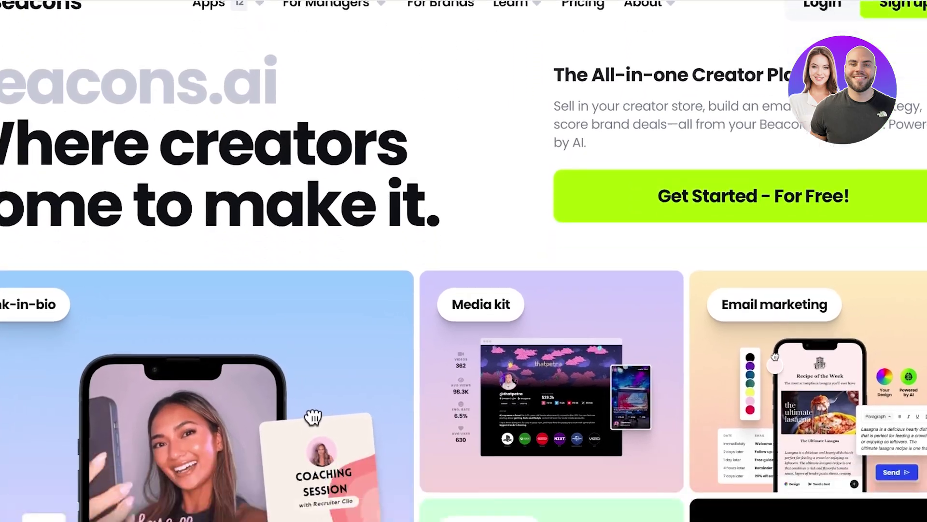
# Scroll through the Beacons homepage and continue toward the store-selling onboarding question
pyautogui.scroll(-6, 464, 261)
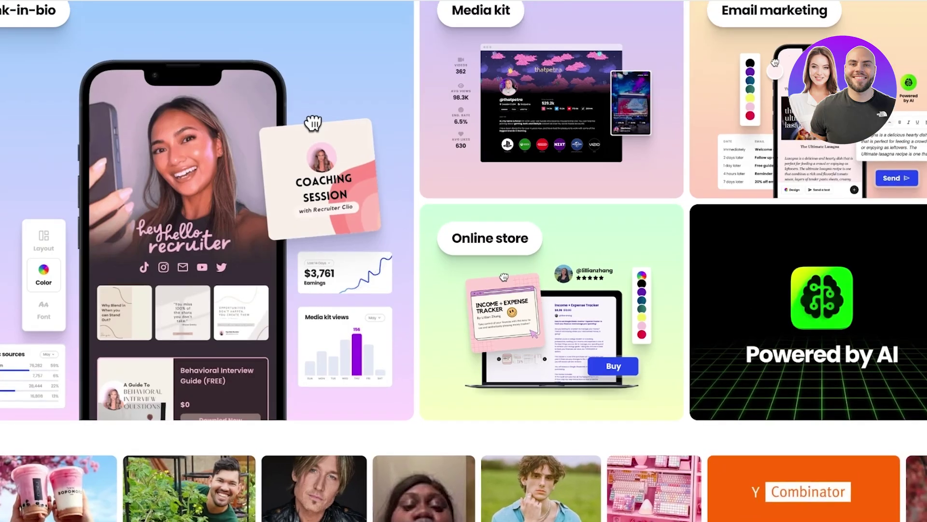
pyautogui.scroll(2, 464, 260)
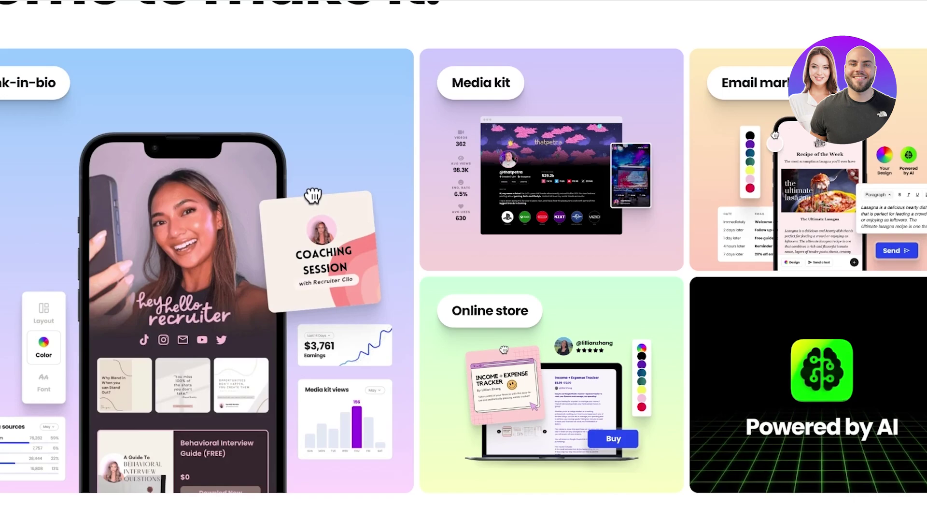
pyautogui.scroll(-13, 464, 261)
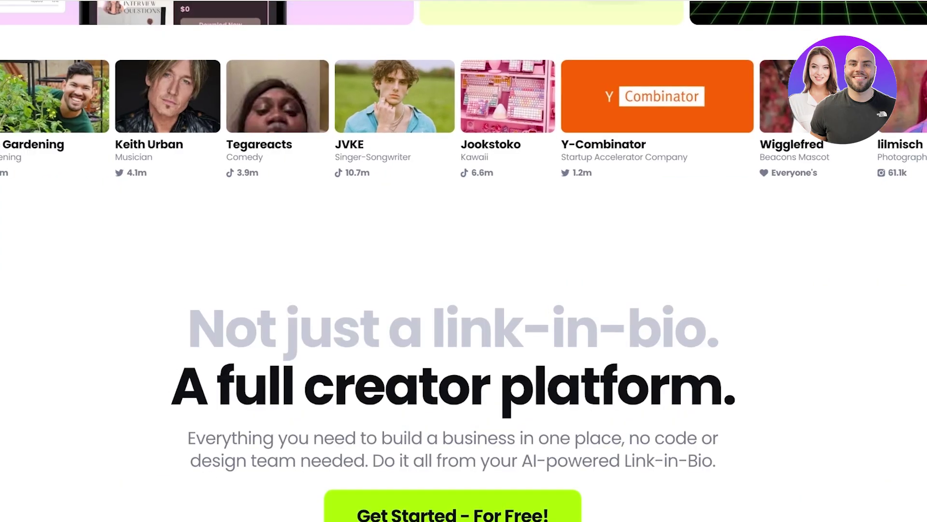
pyautogui.scroll(-20, 464, 261)
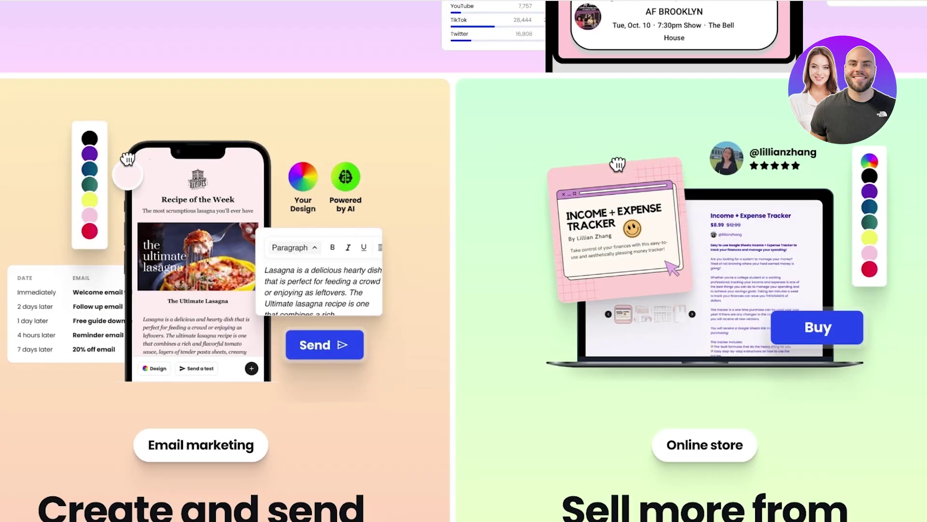
pyautogui.scroll(-12, 464, 261)
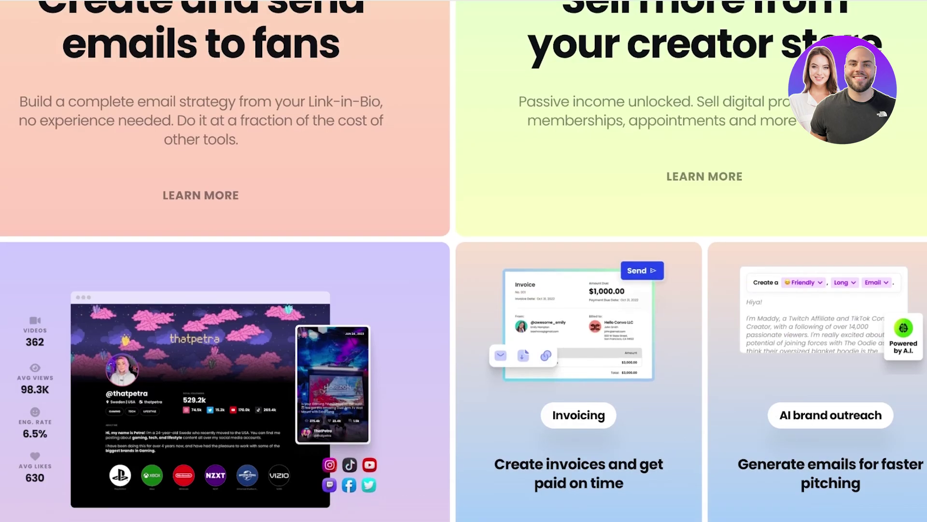
pyautogui.scroll(-6, 464, 261)
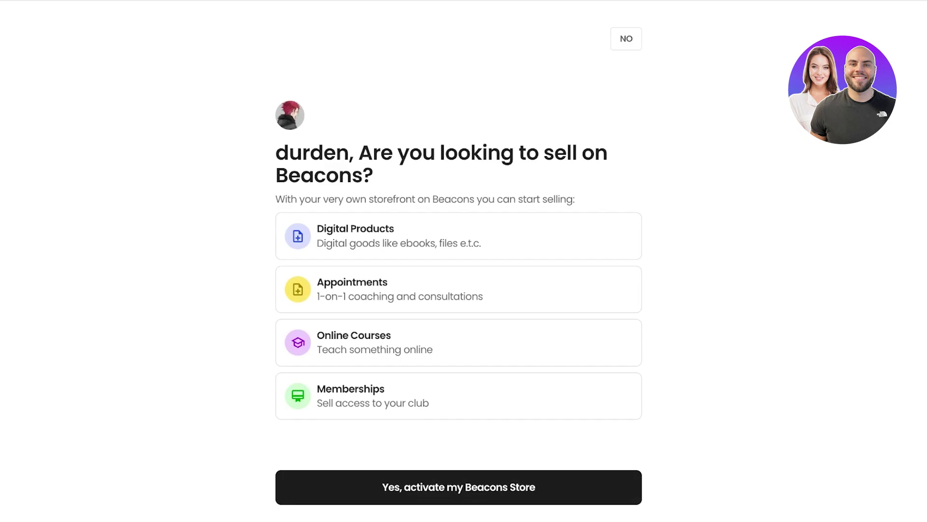
# Answer NO to setting up a store, then resend the account verification email
pyautogui.click(626, 39)
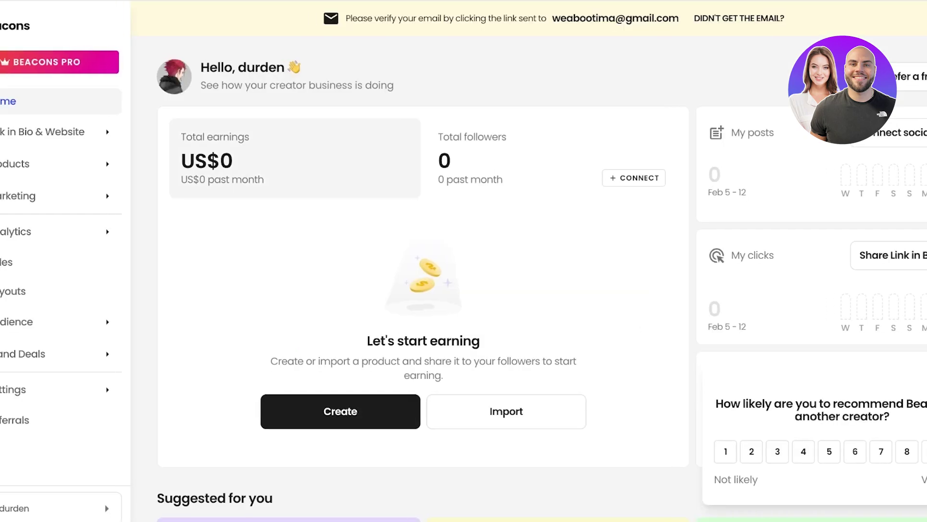
pyautogui.click(19, 508)
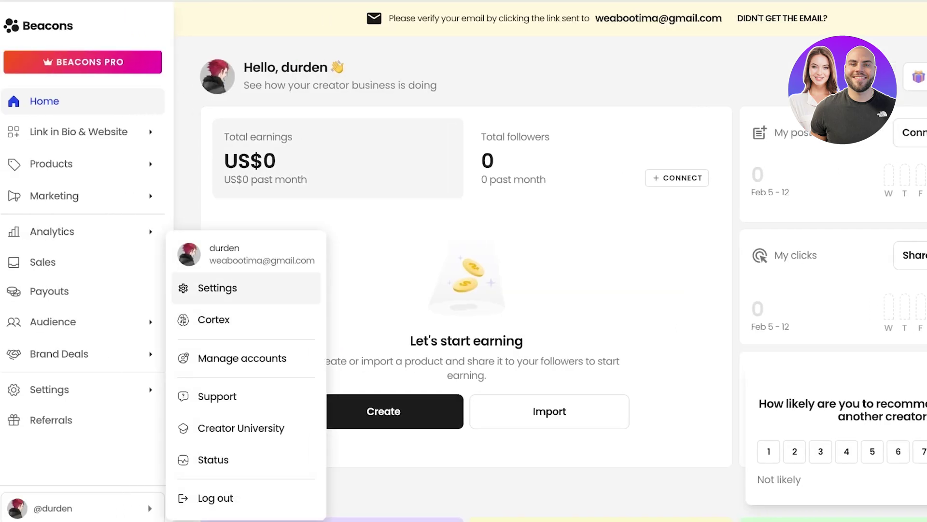
pyautogui.press('Escape')
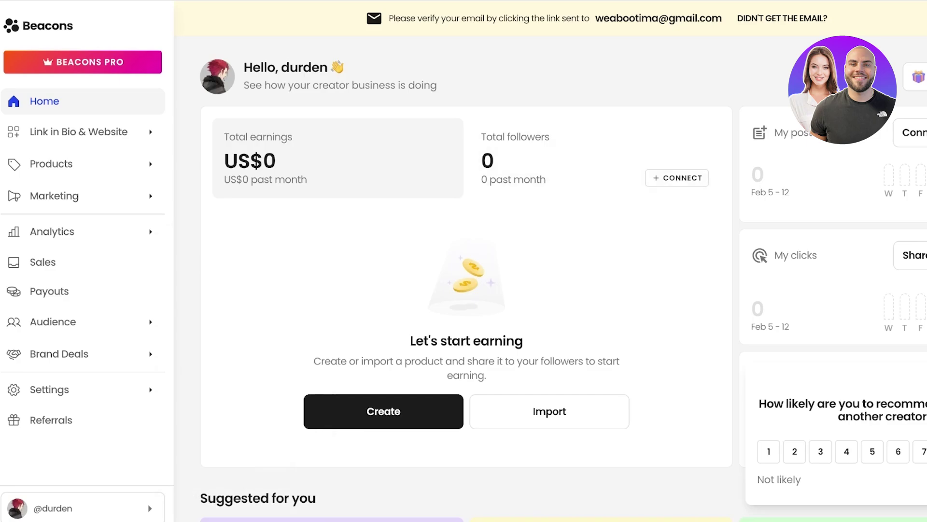
pyautogui.click(783, 18)
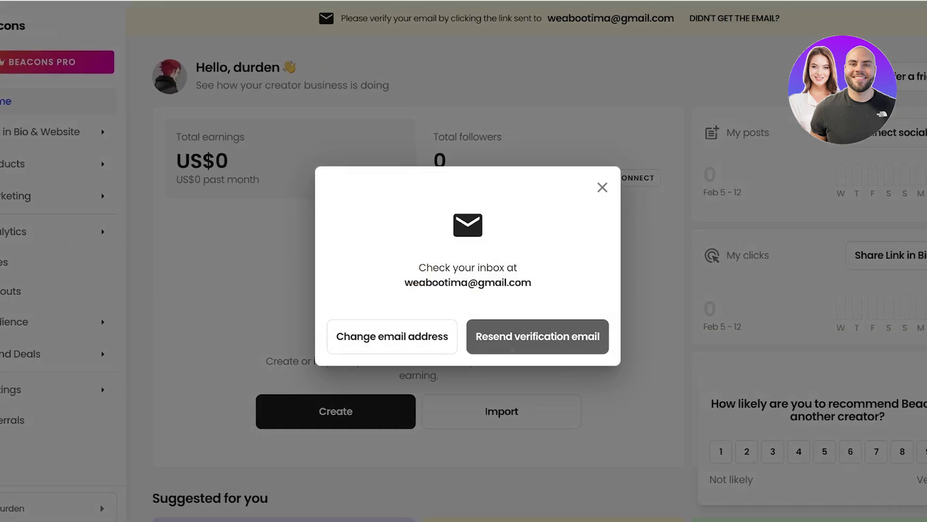
pyautogui.click(513, 348)
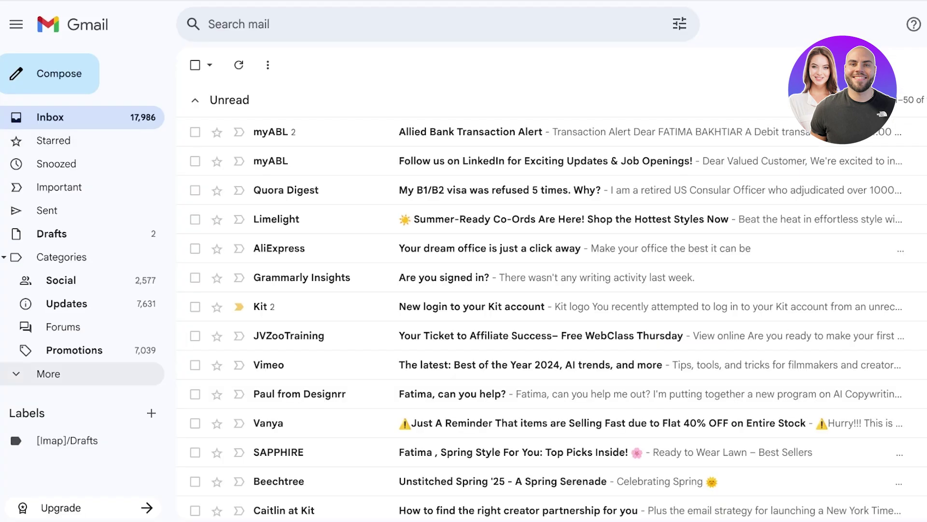
pyautogui.click(48, 373)
pyautogui.click(50, 466)
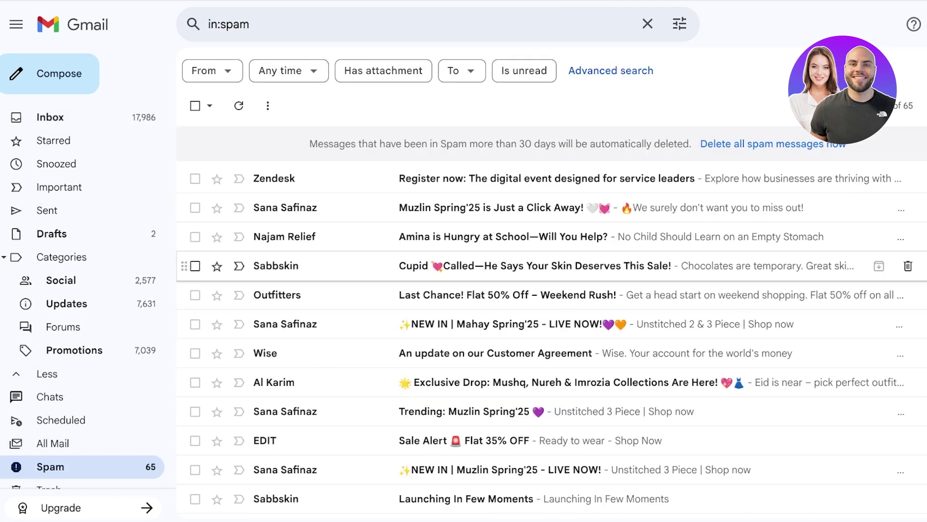
pyautogui.scroll(-2, 82, 420)
pyautogui.scroll(2, 82, 139)
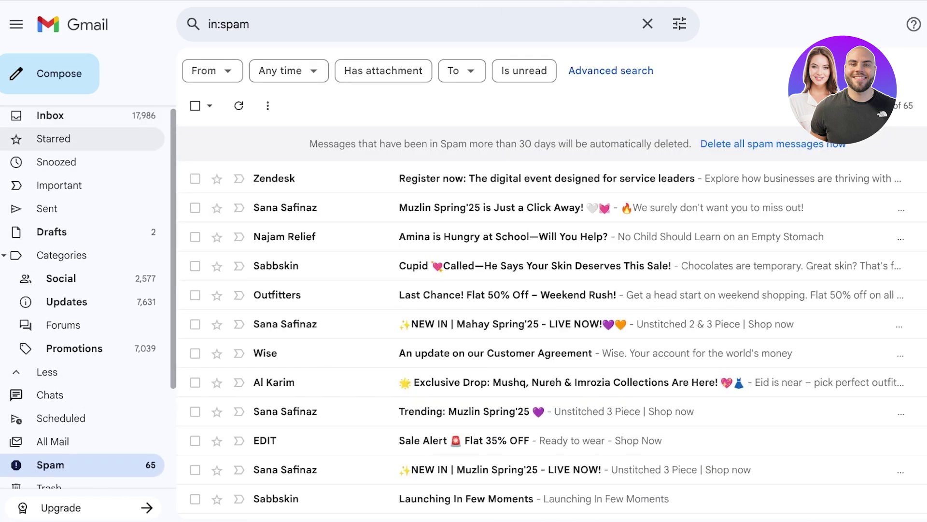
pyautogui.click(50, 114)
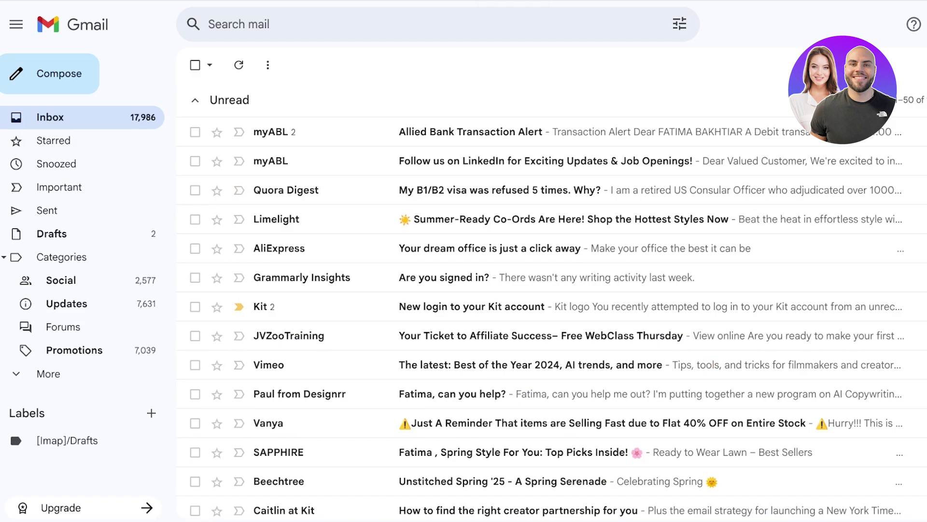
pyautogui.press('F5')
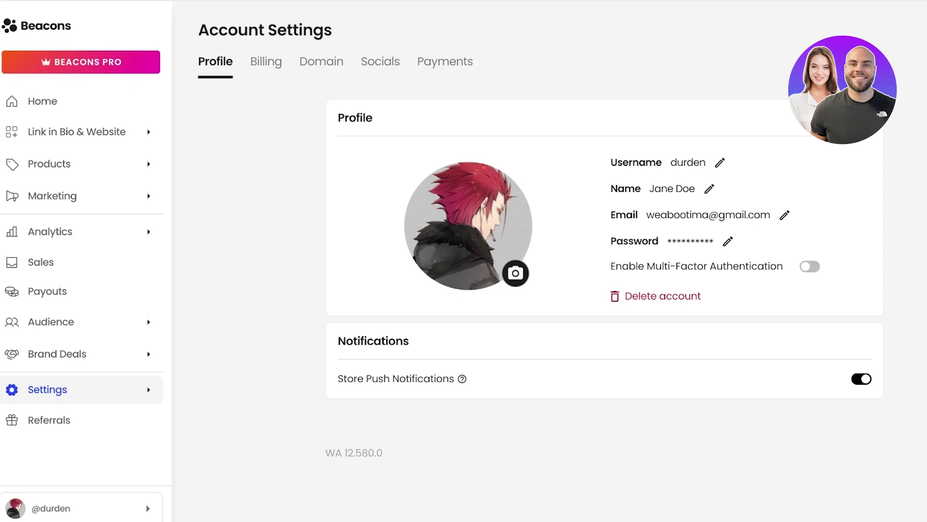
pyautogui.click(785, 215)
pyautogui.click(626, 290)
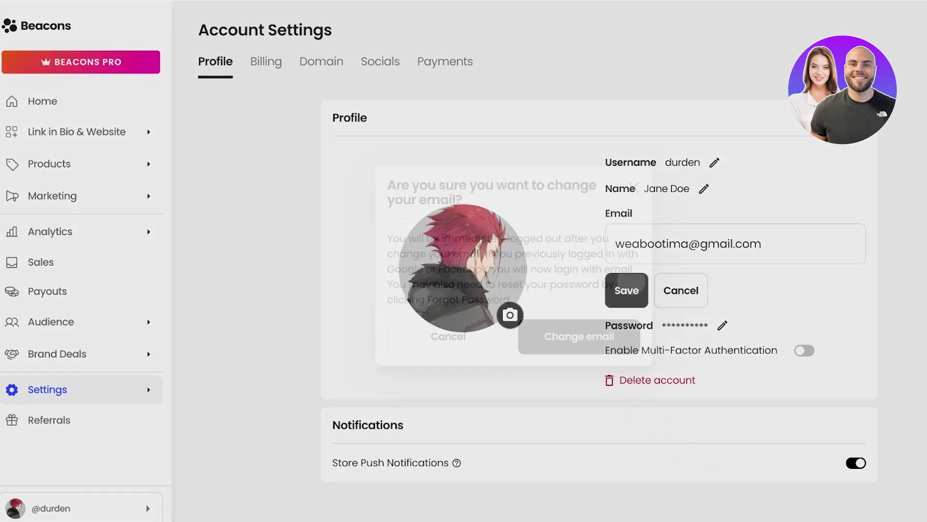
pyautogui.click(558, 349)
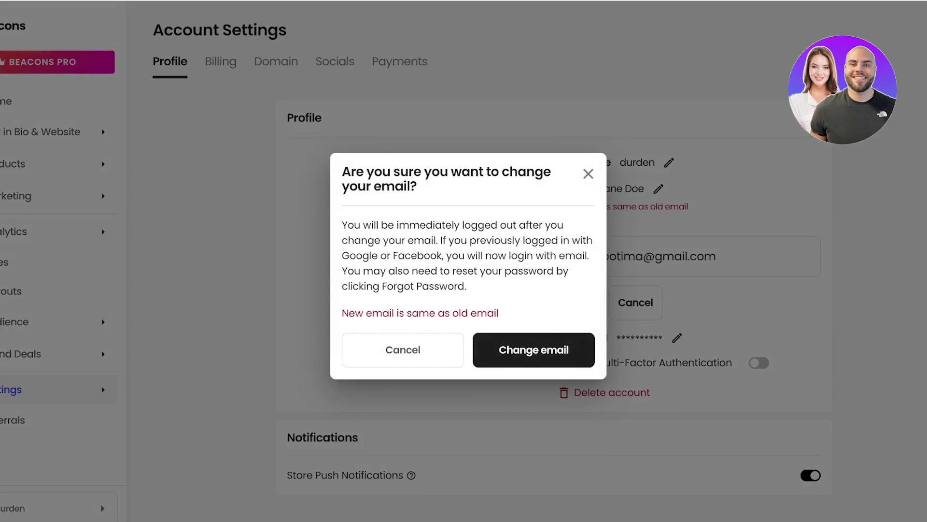
pyautogui.press('Escape')
pyautogui.press('Escape')
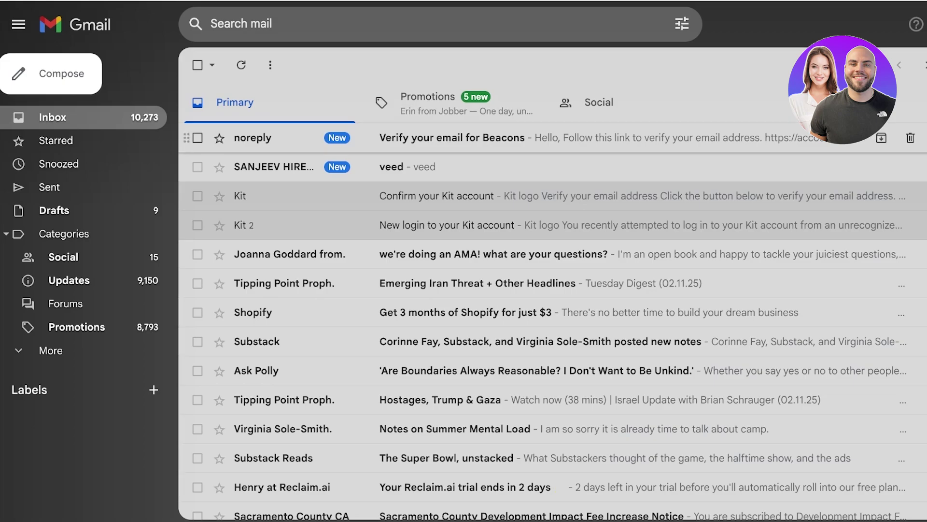
# Open the 'Verify your email for Beacons' message in the Gmail inbox
pyautogui.click(531, 137)
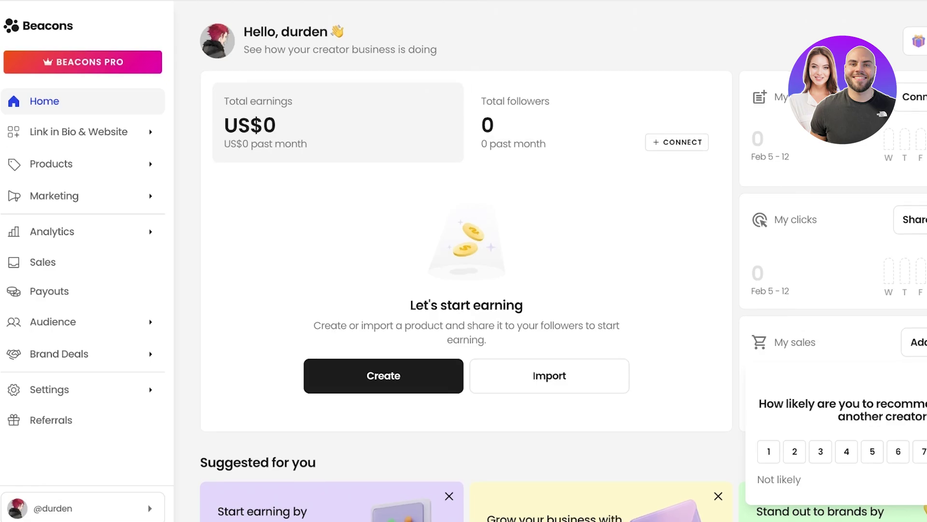
# Open Link in Bio under Link in Bio & Website to list the page's blocks
pyautogui.scroll(-5, 466, 261)
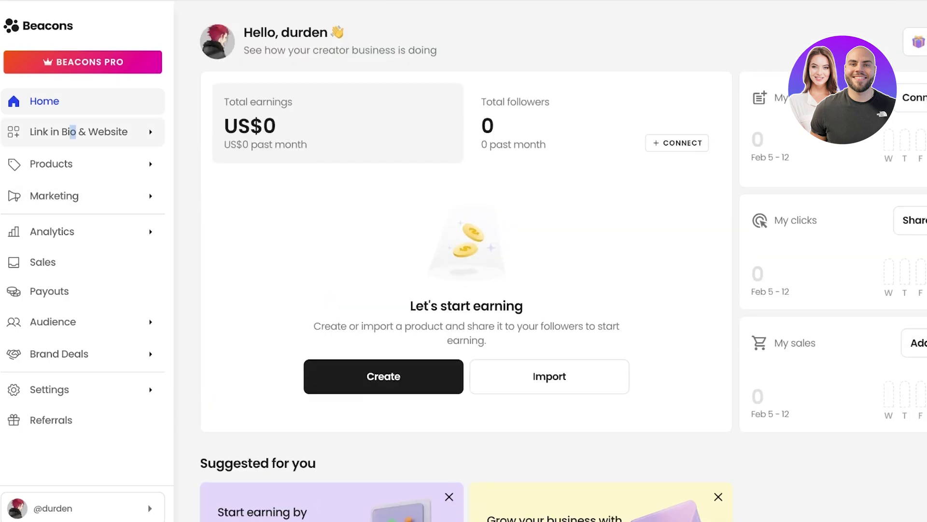
pyautogui.click(73, 132)
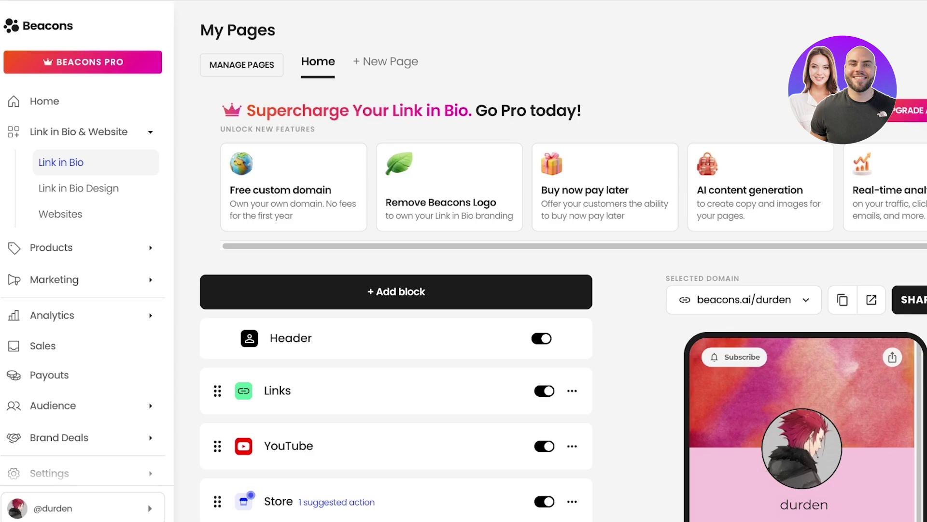
# Open Link in Bio Design and choose the Classic layout without a banner
pyautogui.click(78, 188)
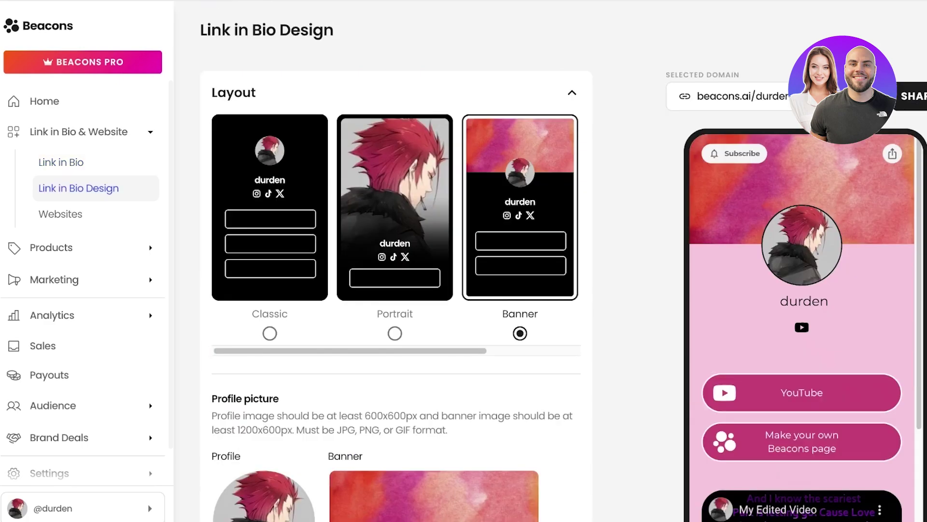
pyautogui.scroll(-10, 396, 290)
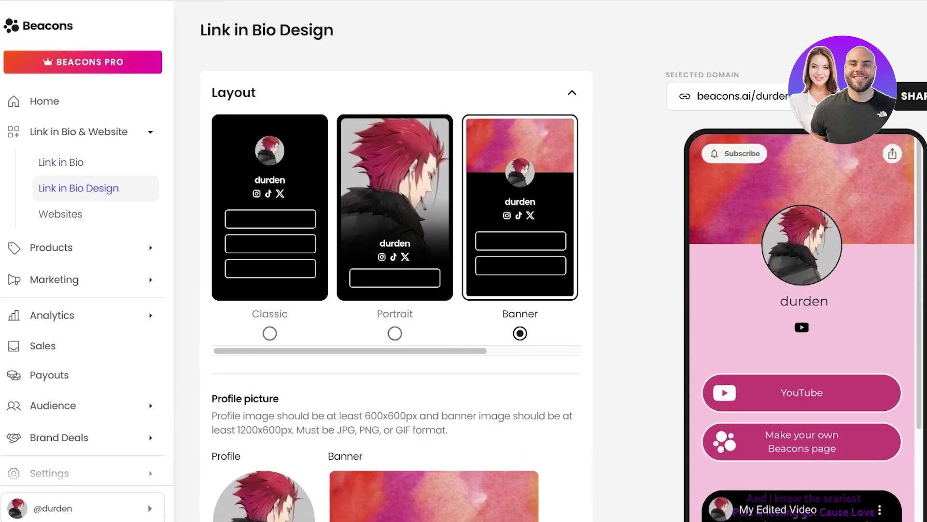
pyautogui.click(270, 334)
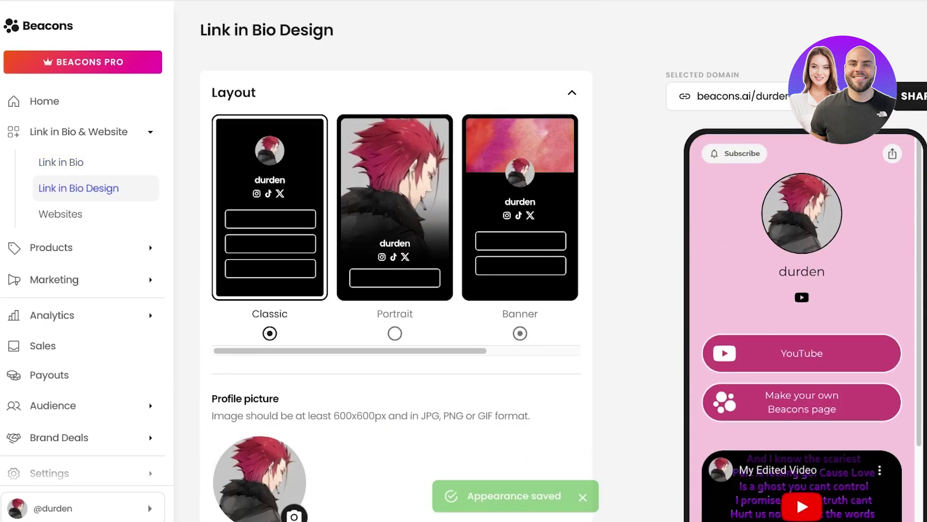
pyautogui.scroll(-3, 395, 241)
pyautogui.scroll(-1, 396, 290)
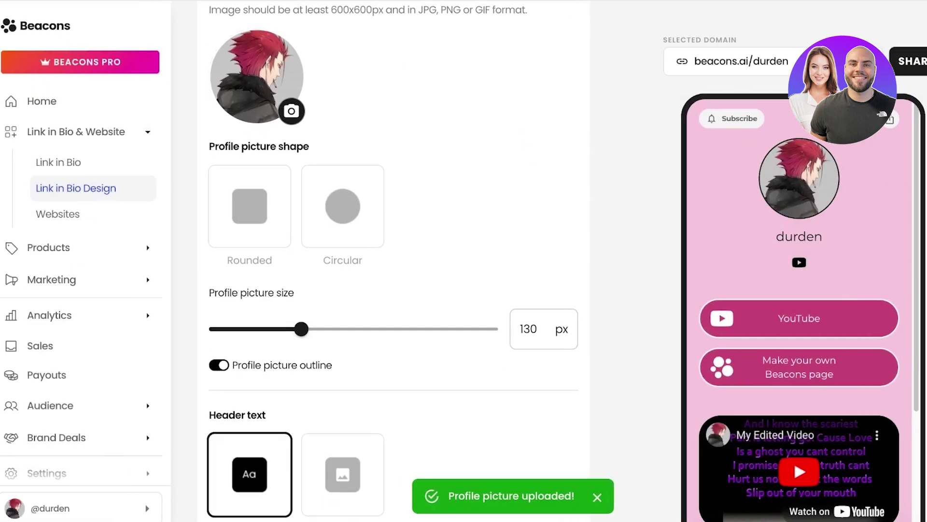
# Shrink the profile picture to about 111 px and enter the creator's full name as display name
pyautogui.moveTo(304, 329); pyautogui.dragTo(266, 329)
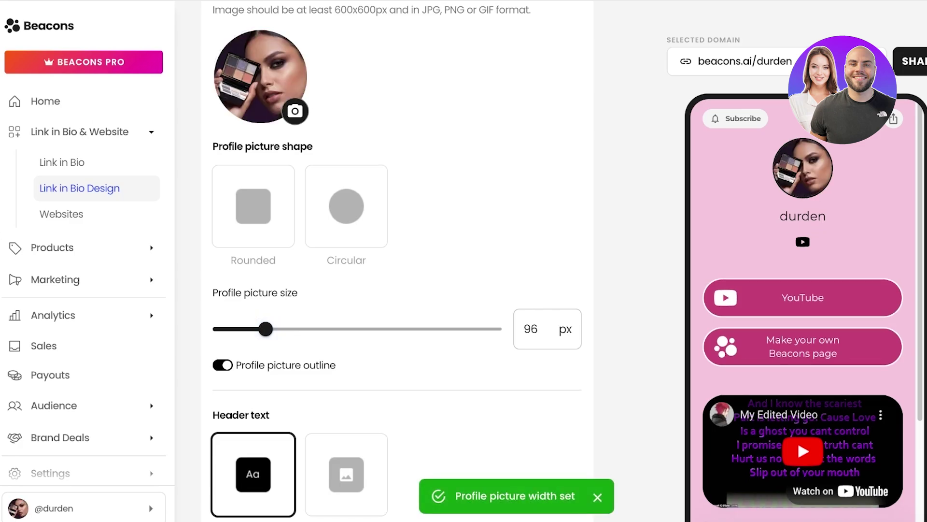
pyautogui.scroll(-3, 396, 261)
pyautogui.scroll(-2, 396, 261)
pyautogui.doubleClick(244, 334)
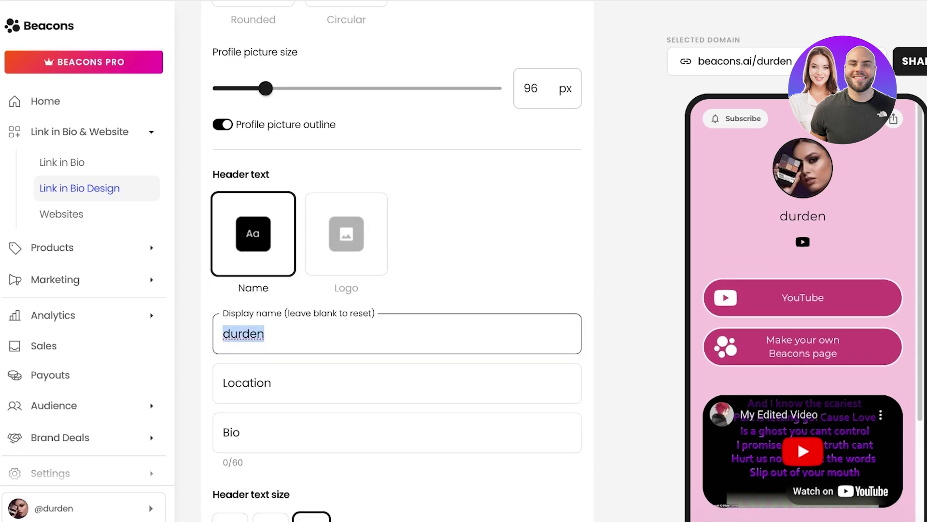
pyautogui.write('Lily')
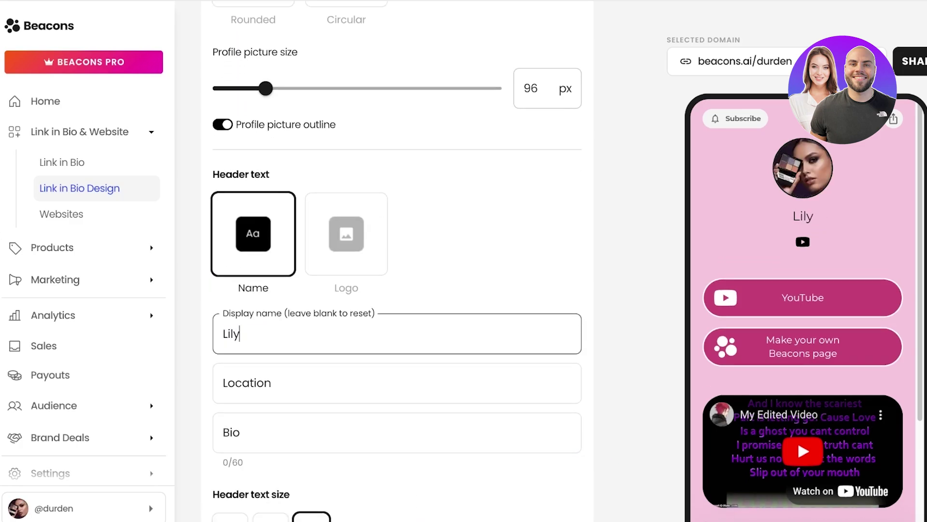
pyautogui.write(' Davis')
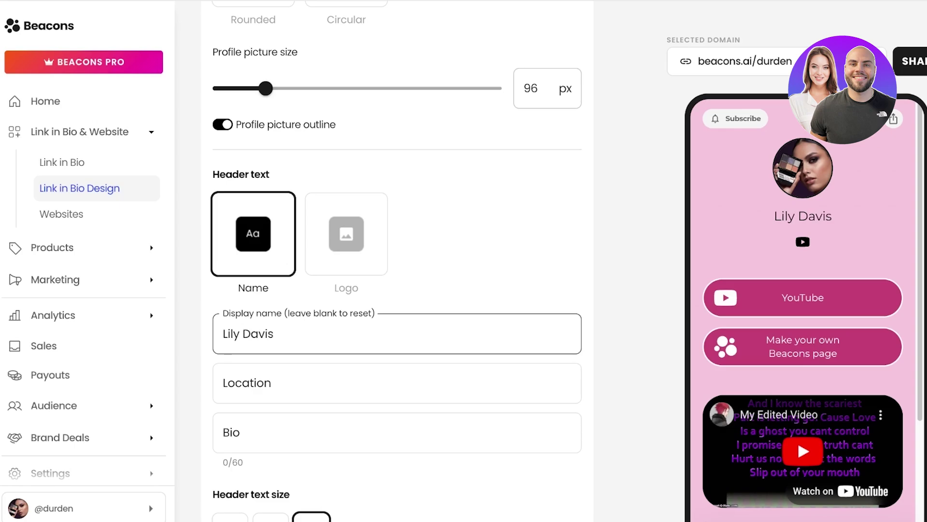
pyautogui.press('Tab')
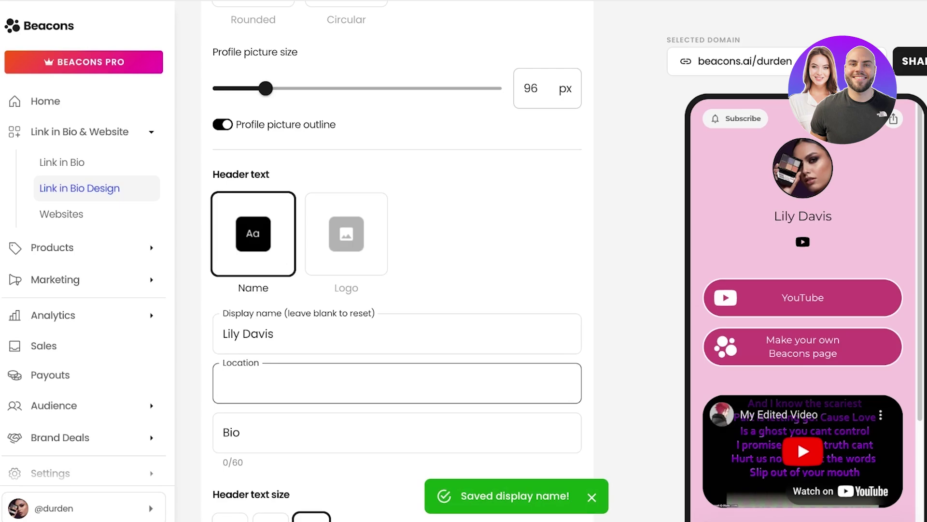
# Set the bio to 'Hi, heres everything you will love!' and header text size to M
pyautogui.scroll(-3, 396, 266)
pyautogui.press('Tab')
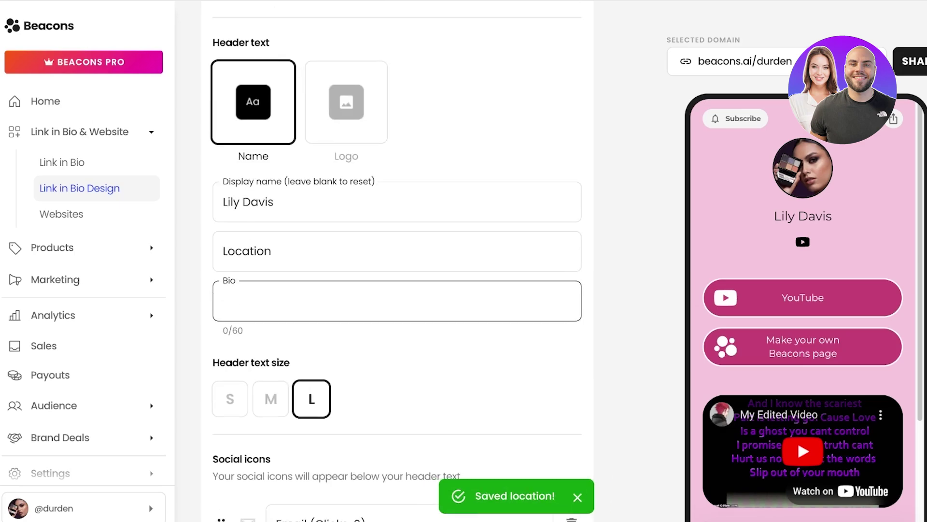
pyautogui.write('Hi, heres ')
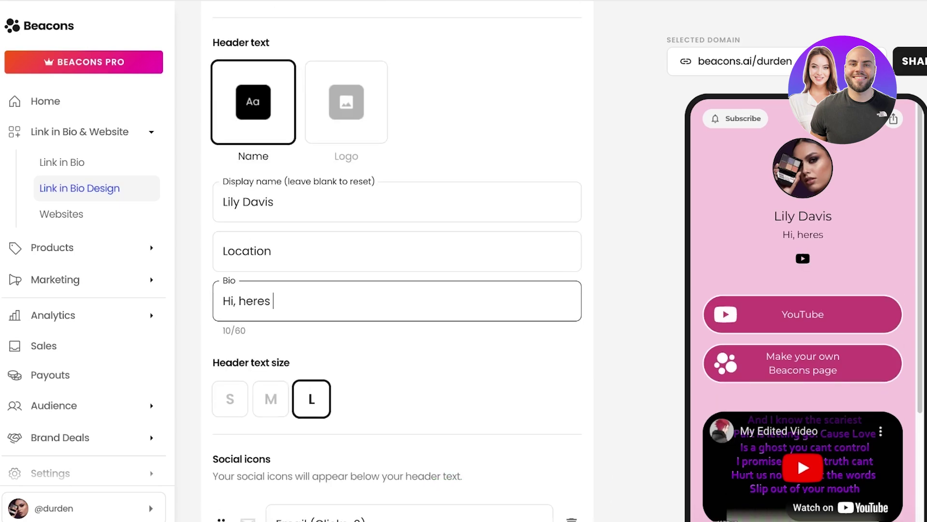
pyautogui.write('everything you will love!')
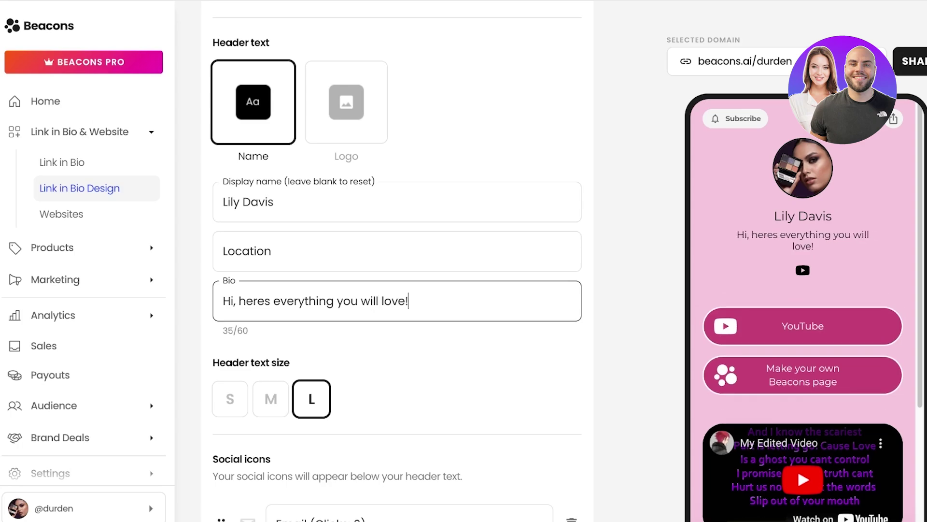
pyautogui.click(271, 398)
pyautogui.click(229, 399)
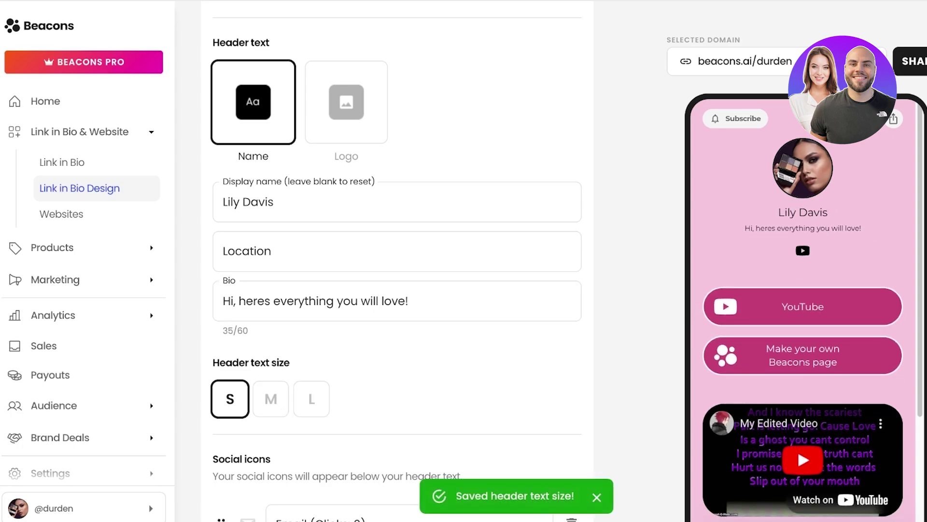
pyautogui.click(271, 398)
pyautogui.scroll(-8, 271, 399)
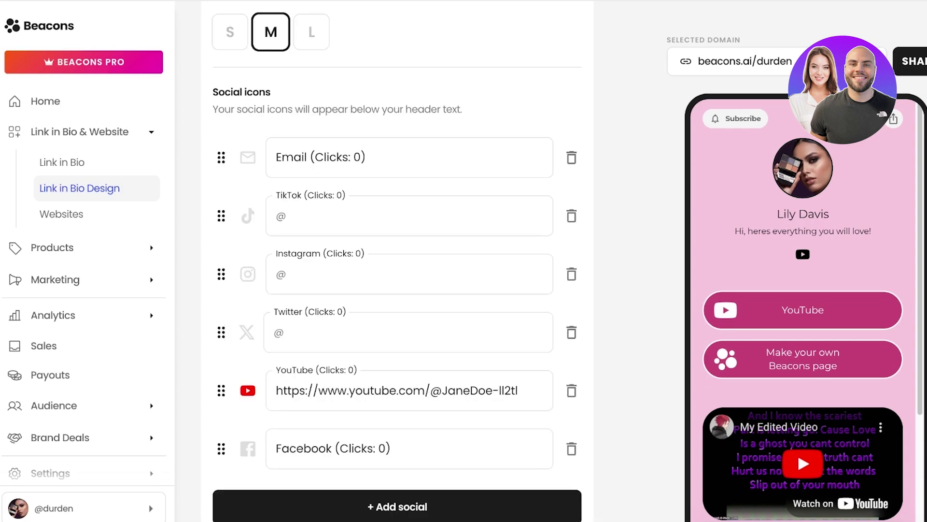
# Clear the YouTube social link URL
pyautogui.tripleClick(390, 390)
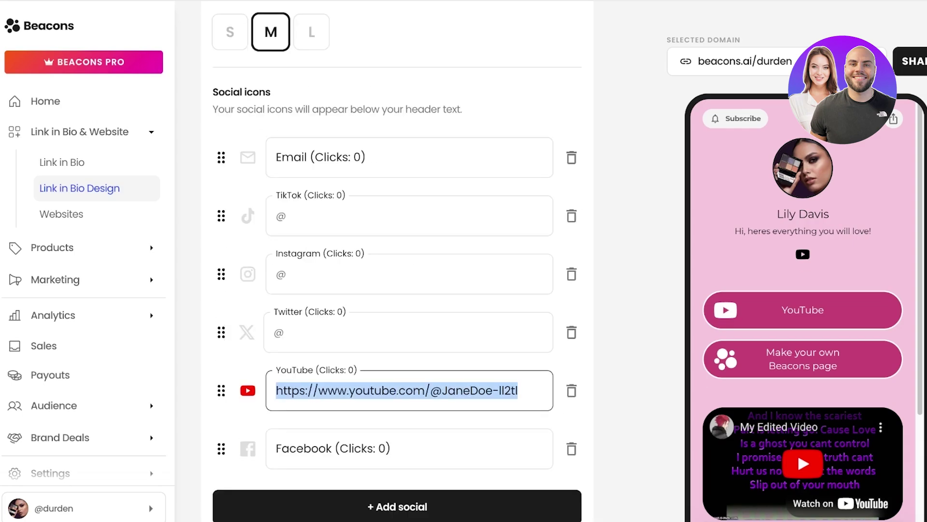
pyautogui.press('BackSpace')
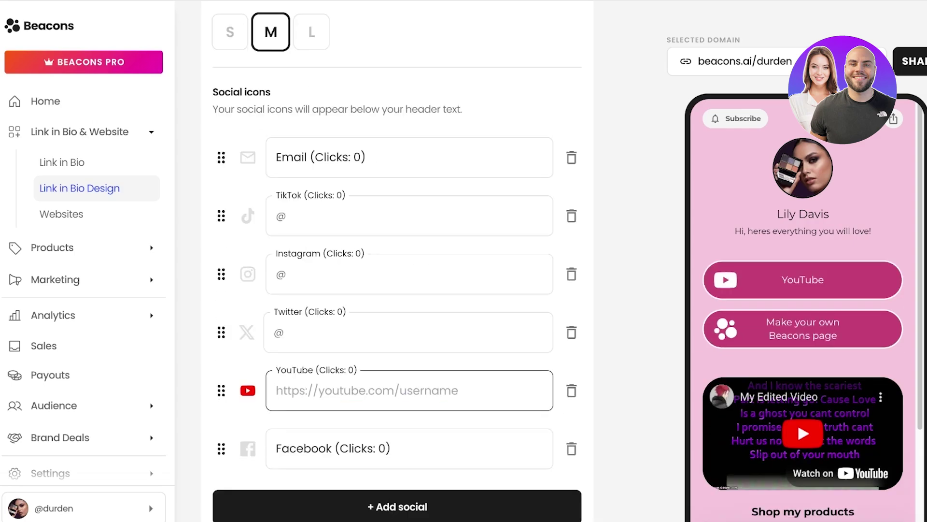
pyautogui.scroll(-10, 397, 261)
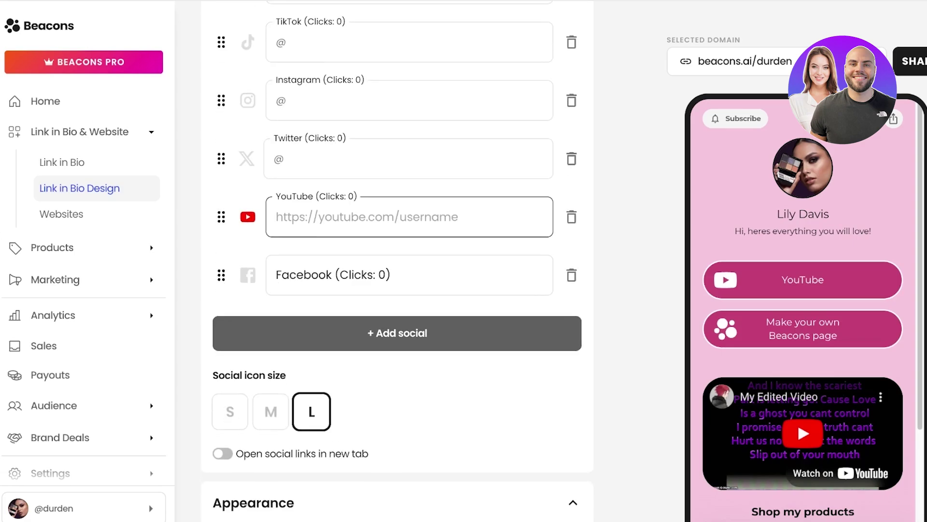
pyautogui.scroll(3, 397, 261)
pyautogui.scroll(-3, 397, 260)
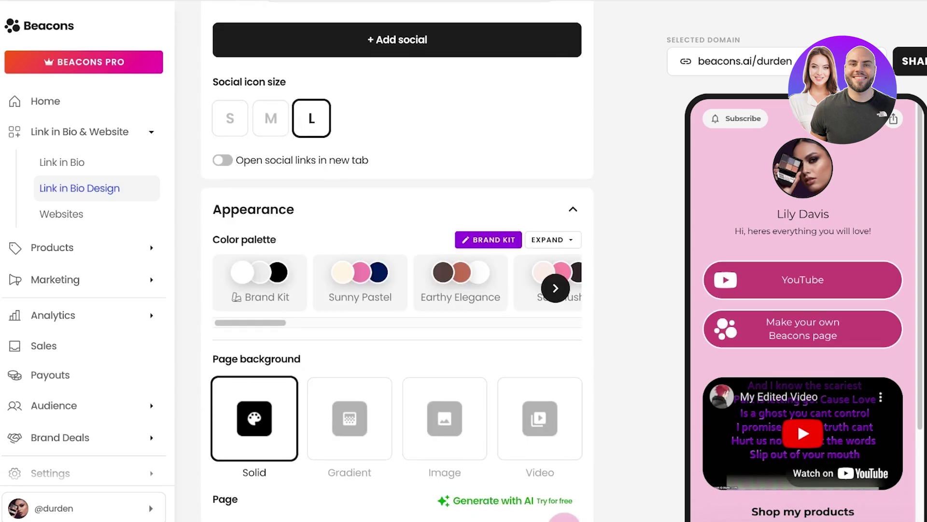
# Compare colour palettes, apply Sunny Pastel, and return to the Link in Bio editor
pyautogui.click(259, 283)
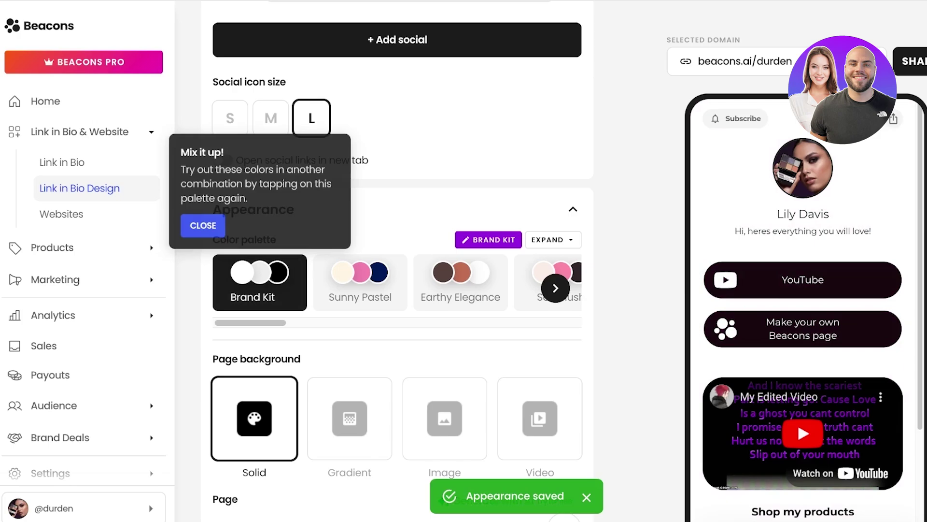
pyautogui.click(360, 282)
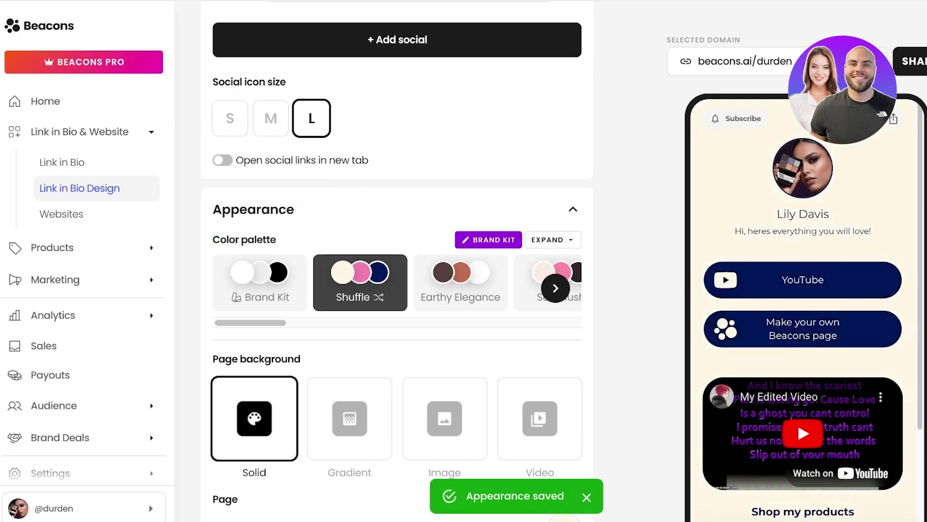
pyautogui.click(460, 283)
pyautogui.click(555, 288)
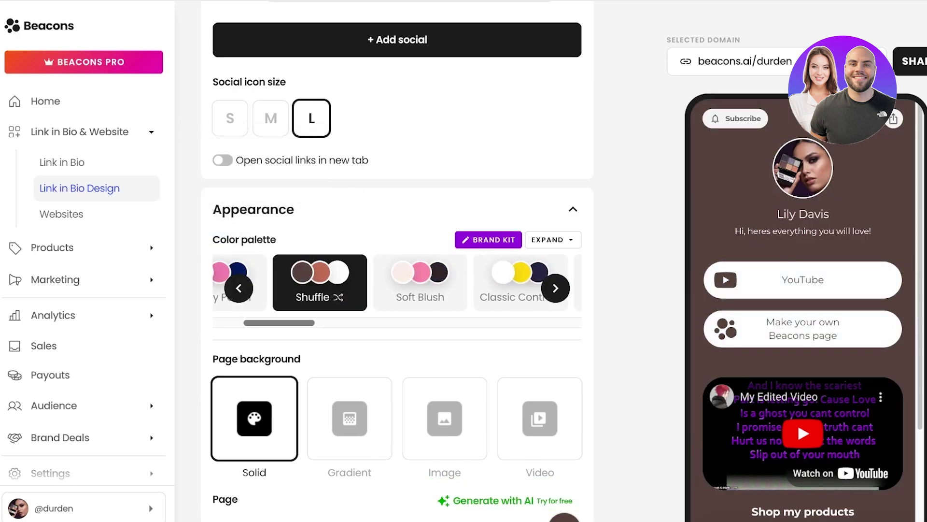
pyautogui.click(395, 282)
pyautogui.click(239, 287)
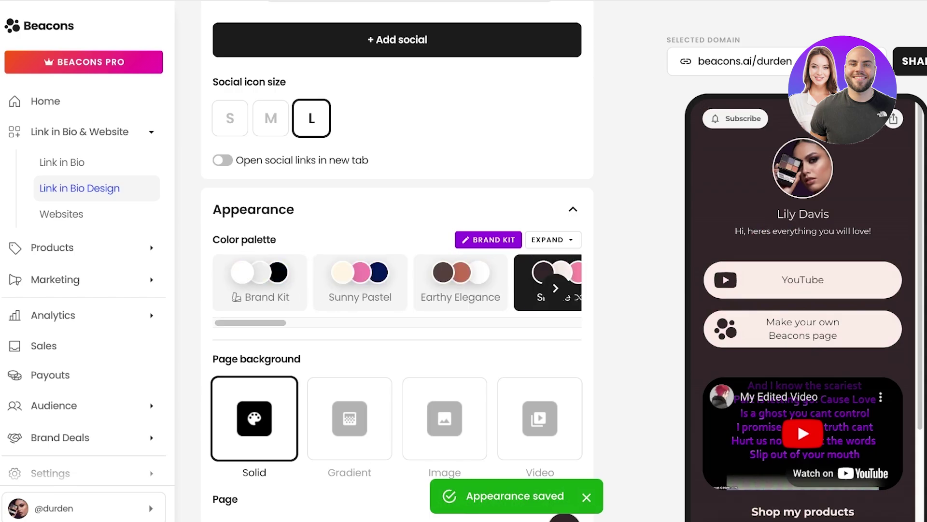
pyautogui.click(360, 282)
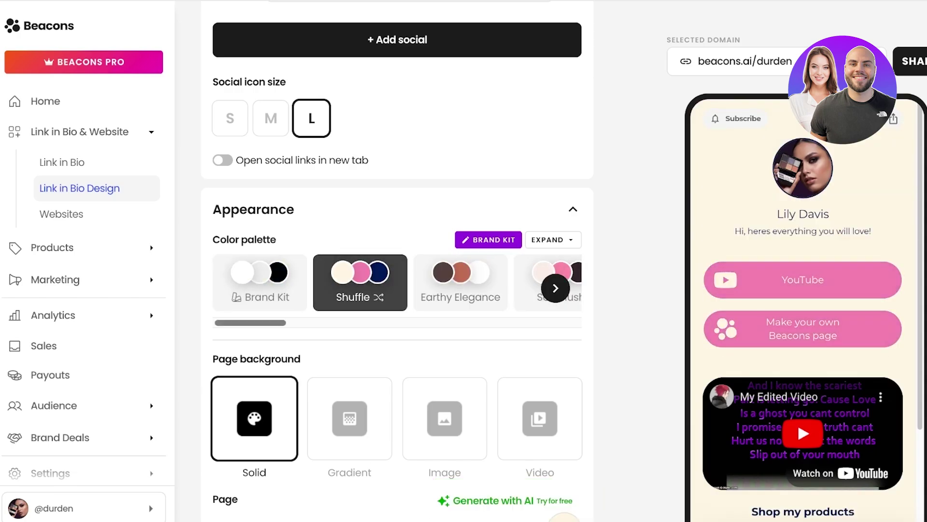
pyautogui.scroll(-4, 397, 261)
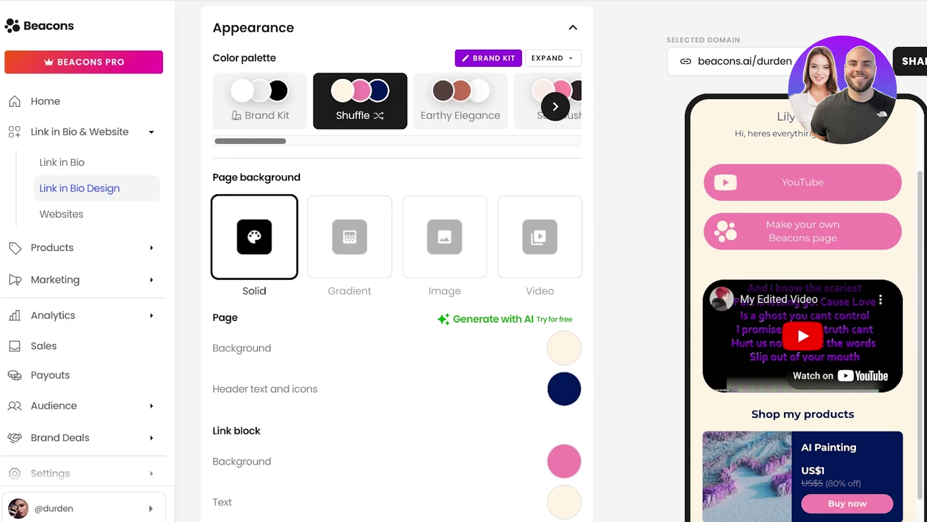
pyautogui.scroll(-15, 397, 261)
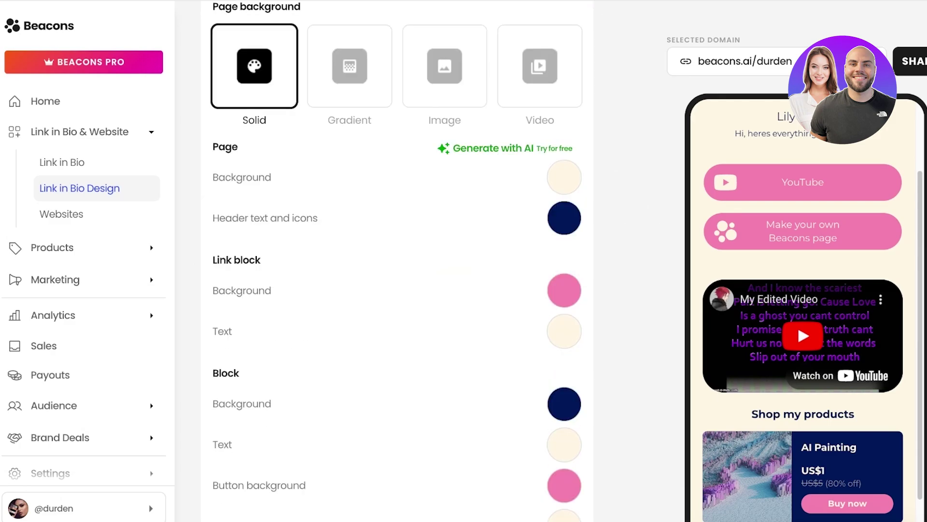
pyautogui.scroll(12, 397, 261)
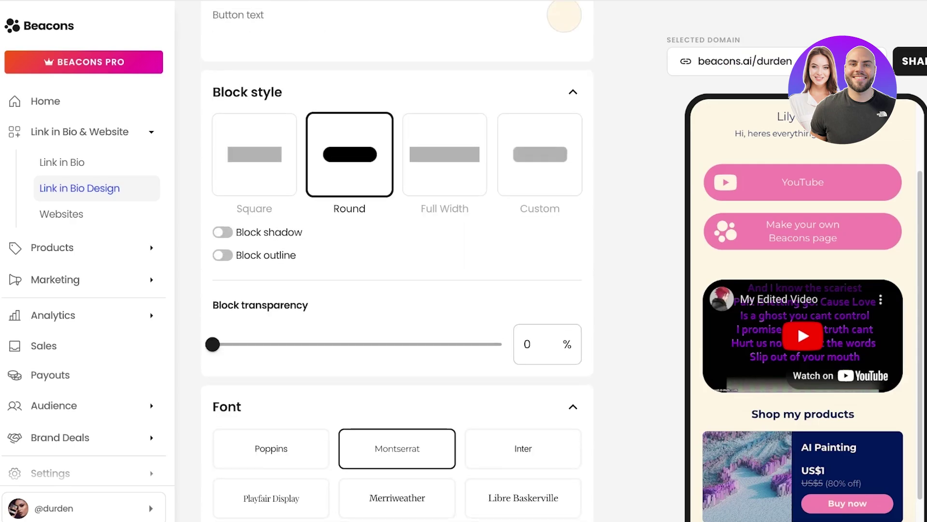
pyautogui.scroll(5, 397, 260)
pyautogui.scroll(15, 397, 261)
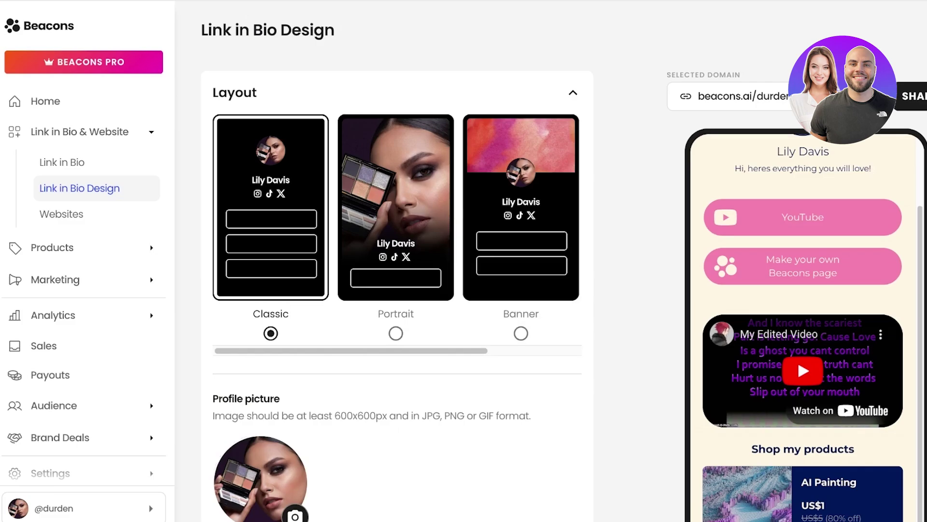
pyautogui.click(62, 162)
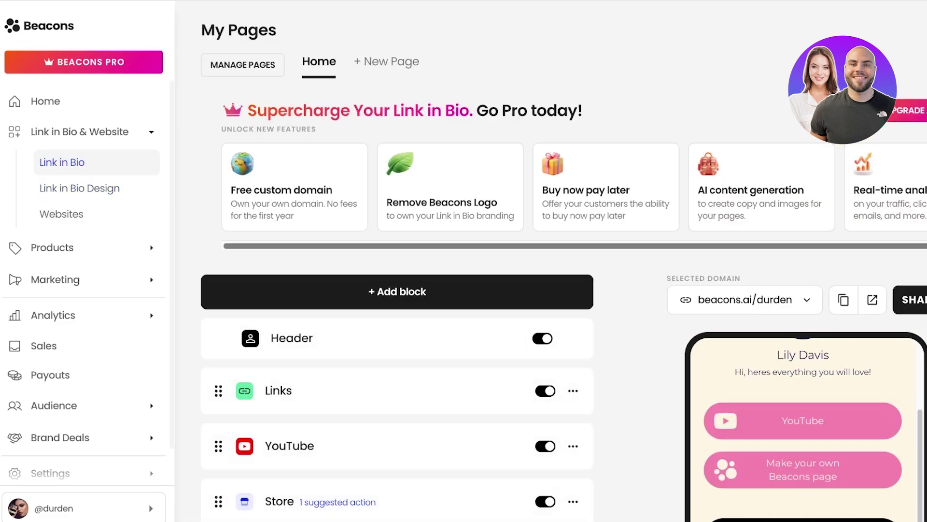
# Hide the Links and YouTube blocks and delete the Store block
pyautogui.scroll(-3, 397, 261)
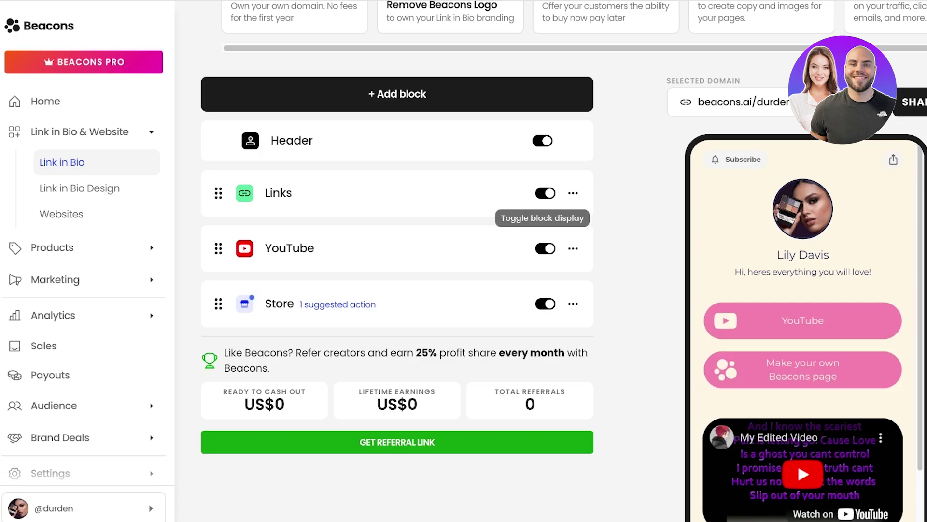
pyautogui.click(545, 193)
pyautogui.click(545, 248)
pyautogui.click(545, 304)
pyautogui.click(573, 303)
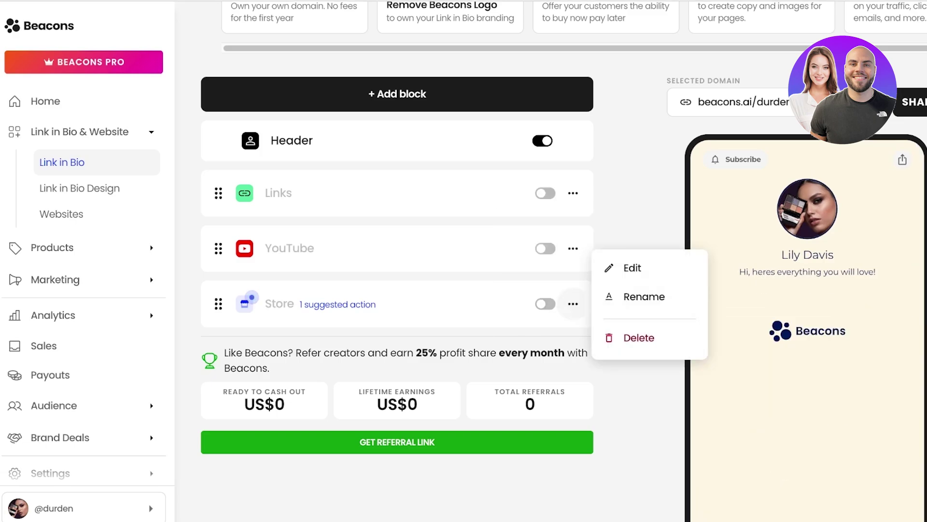
pyautogui.click(639, 338)
pyautogui.click(582, 304)
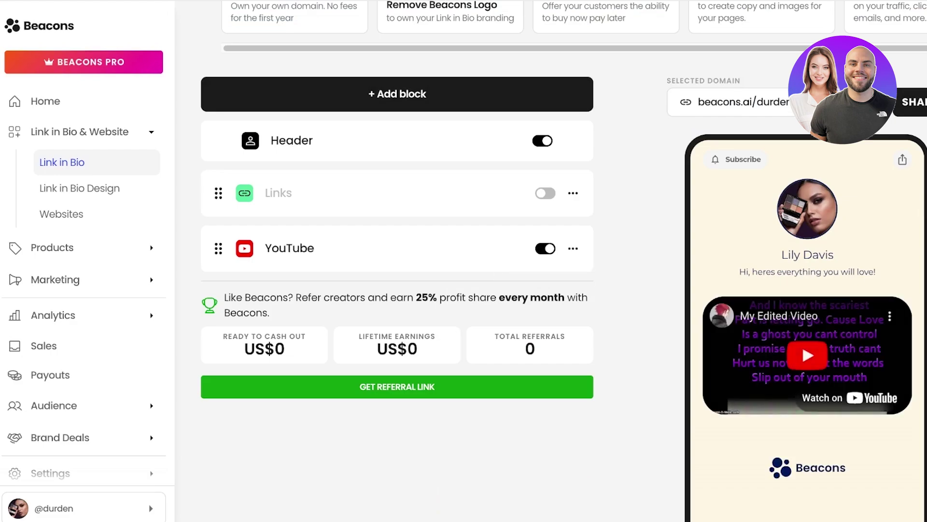
# Browse the Add a block picker and close it without adding a block
pyautogui.click(397, 93)
pyautogui.scroll(-3, 609, 317)
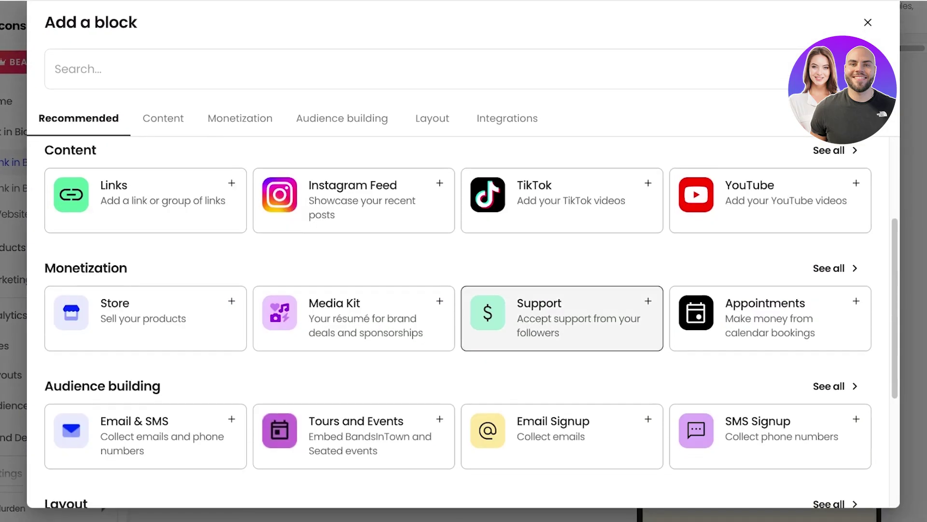
pyautogui.scroll(-4, 463, 326)
pyautogui.scroll(10, 464, 326)
pyautogui.scroll(-10, 463, 326)
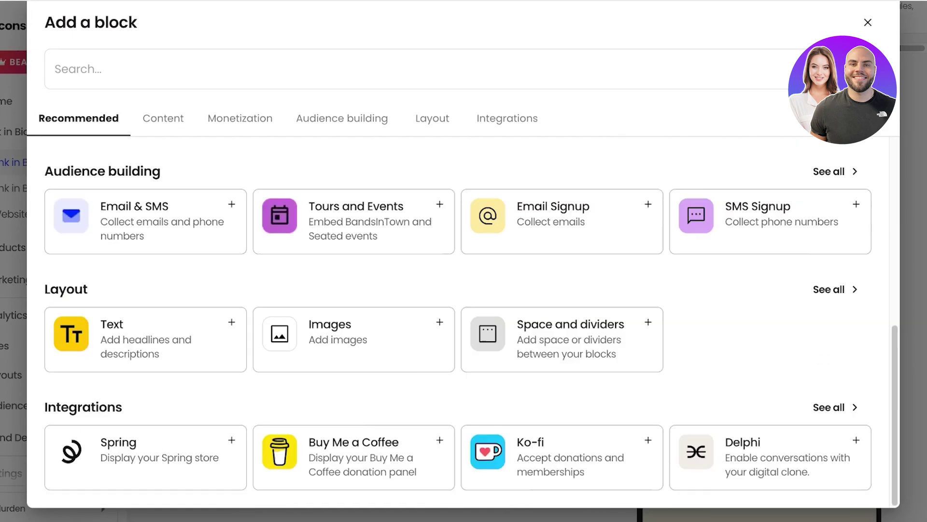
pyautogui.scroll(10, 463, 321)
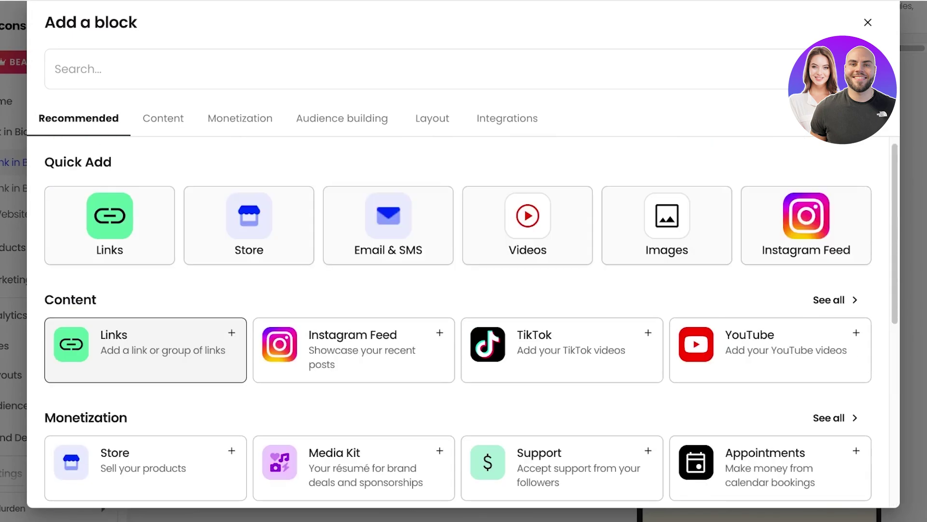
pyautogui.press('Escape')
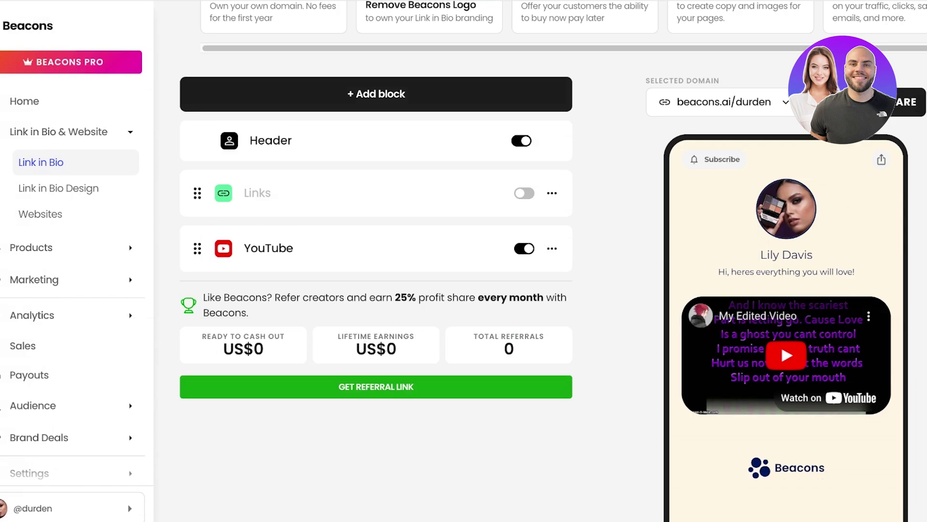
pyautogui.scroll(2, 562, 268)
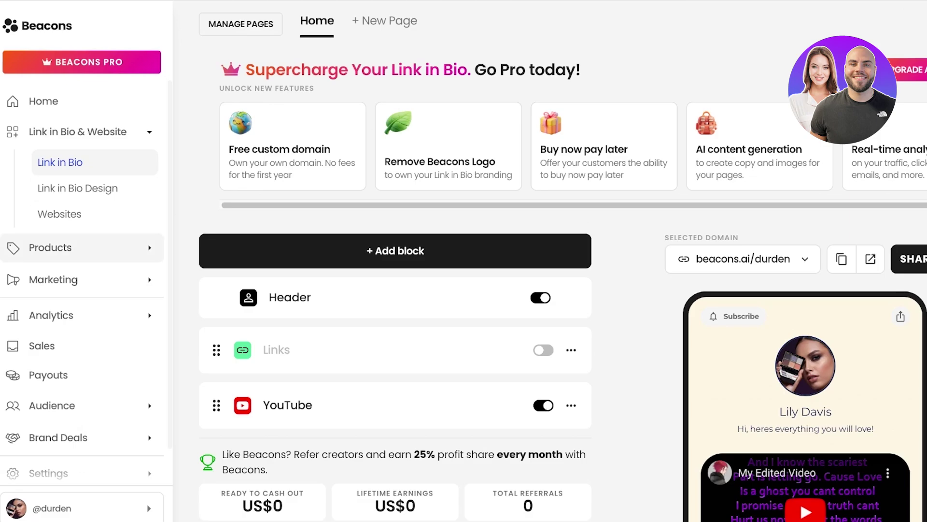
pyautogui.click(60, 214)
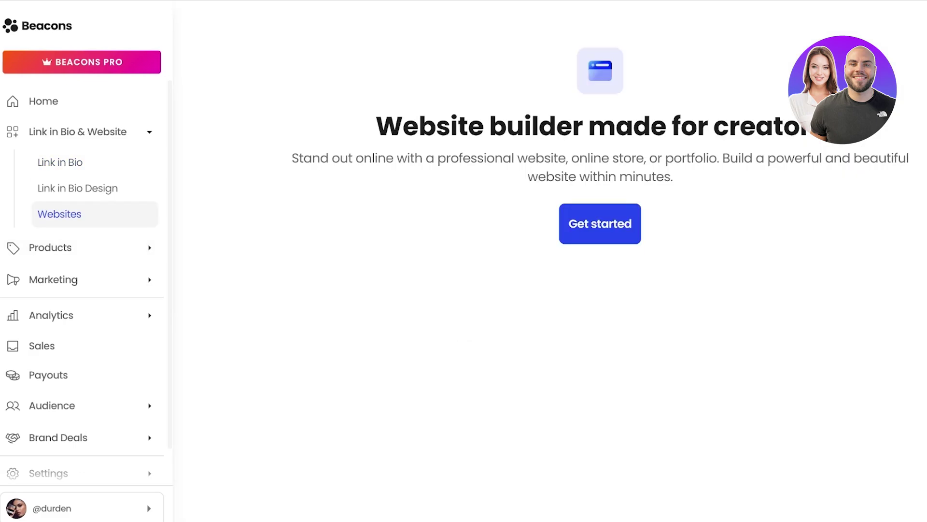
# Start a new website, browse the template gallery, and open the Personal Portfolio template
pyautogui.click(585, 224)
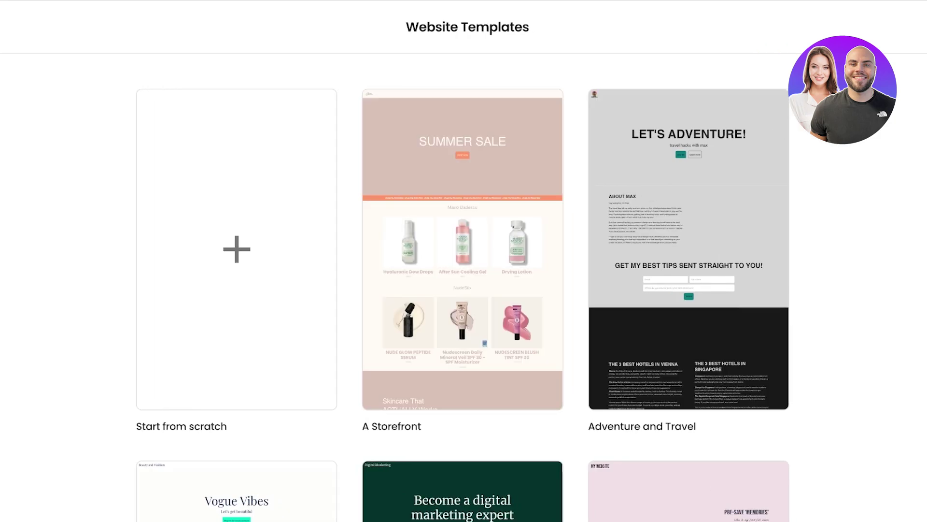
pyautogui.scroll(-3, 462, 249)
pyautogui.scroll(-7, 463, 249)
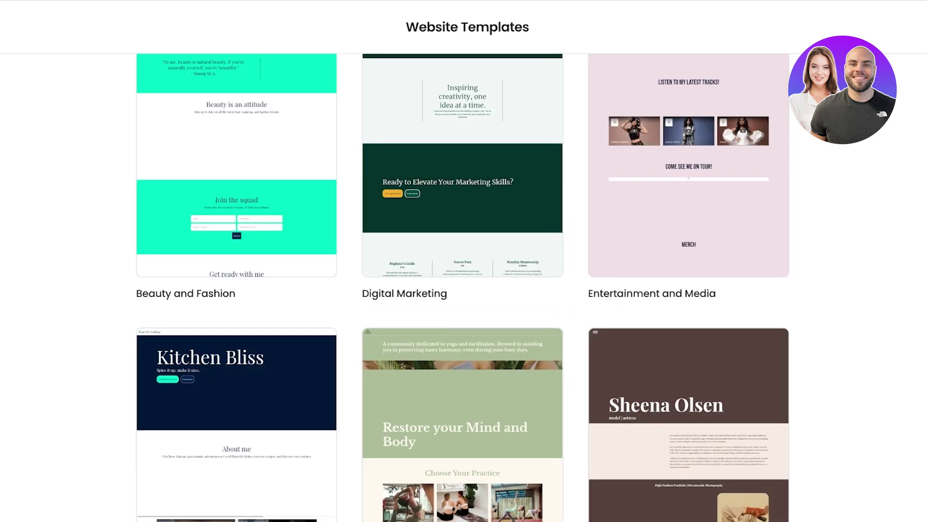
pyautogui.scroll(10, 462, 249)
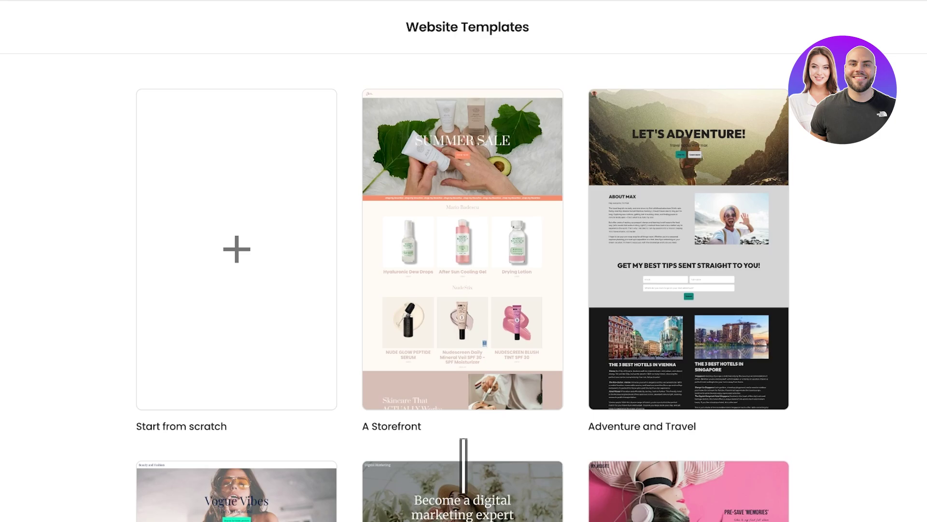
pyautogui.scroll(-5, 688, 232)
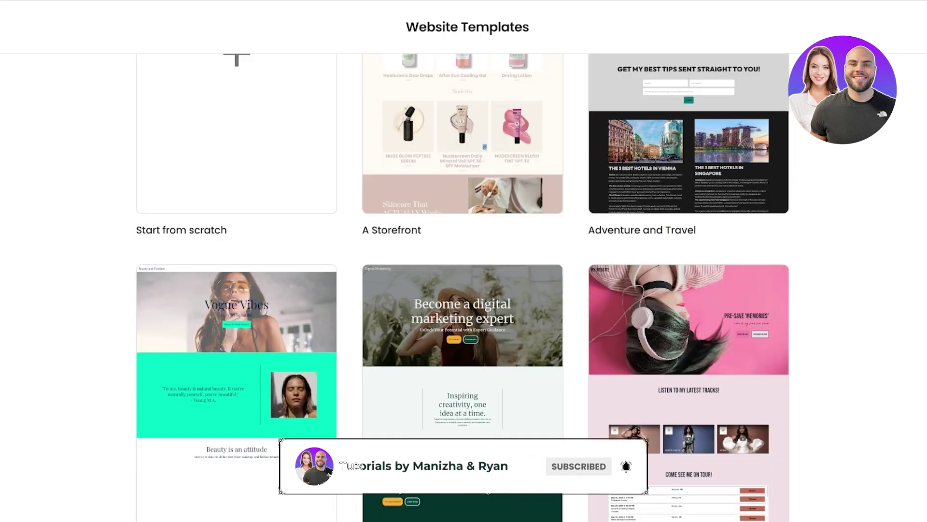
pyautogui.scroll(4, 688, 232)
pyautogui.scroll(-7, 689, 232)
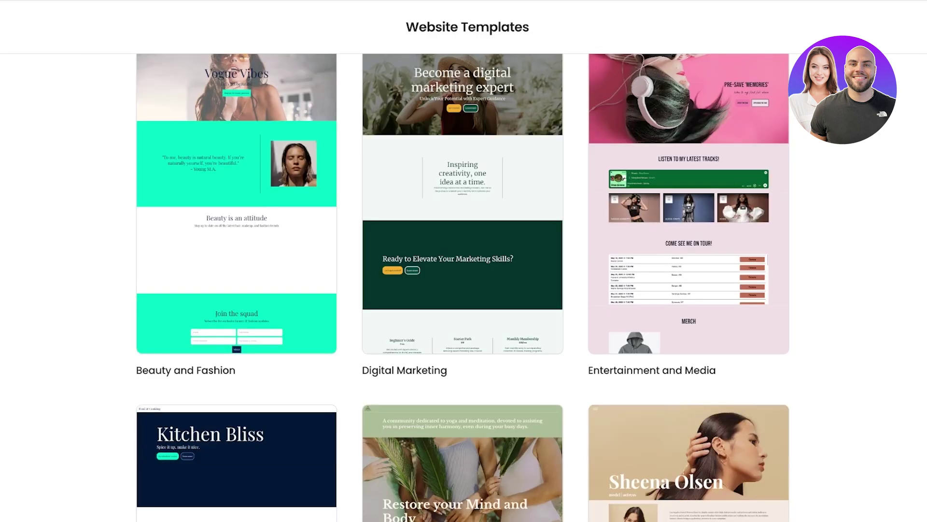
pyautogui.moveTo(236, 203)
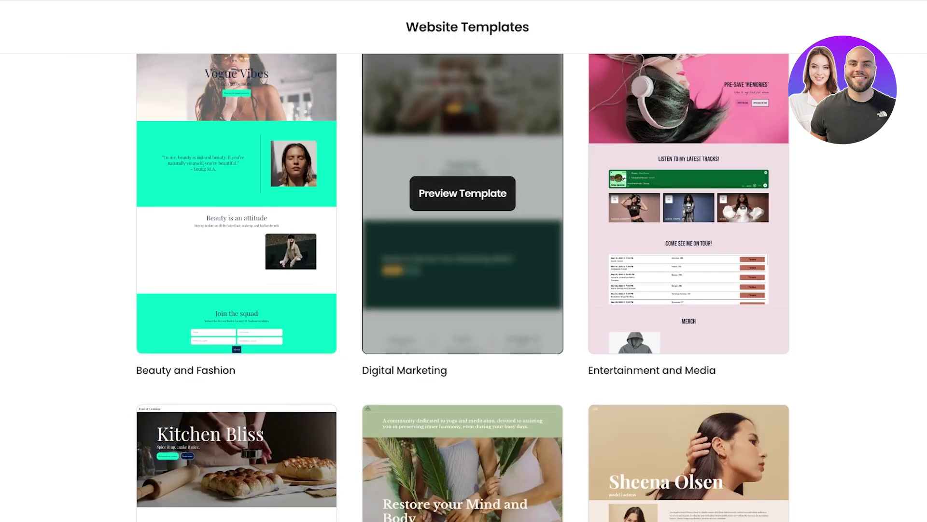
pyautogui.scroll(-7, 463, 202)
pyautogui.scroll(-2, 689, 193)
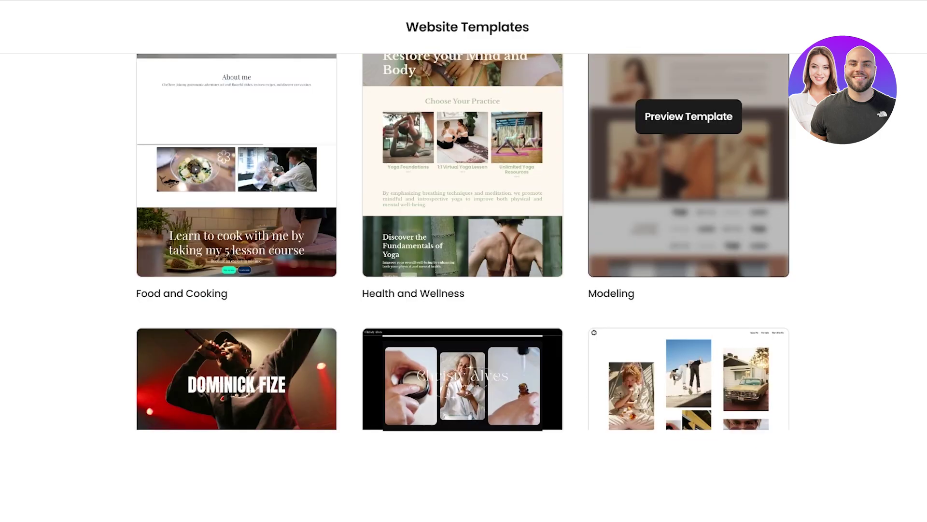
pyautogui.scroll(-4, 462, 311)
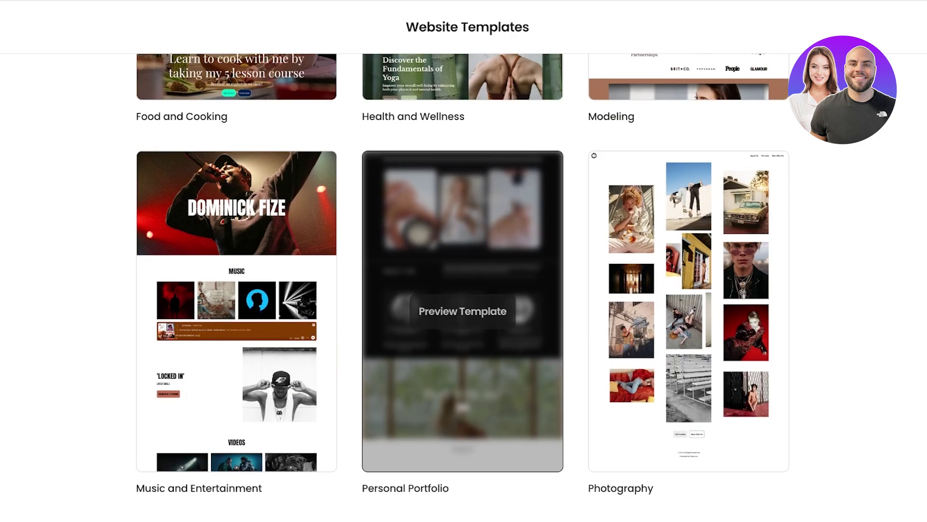
pyautogui.click(462, 311)
pyautogui.scroll(-3, 463, 328)
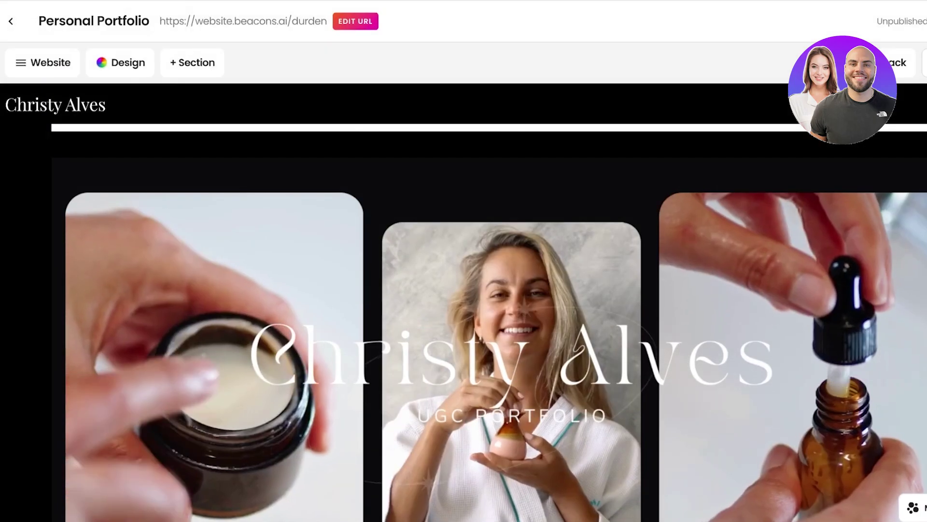
# Show the portfolio site's Pages panel and add a blank Page 2 at /page-2
pyautogui.scroll(-1, 464, 302)
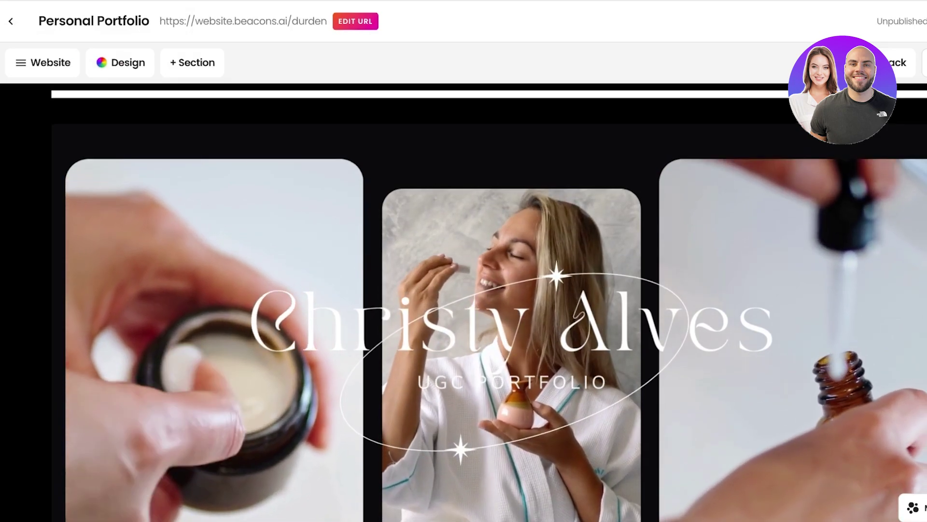
pyautogui.scroll(1, 463, 302)
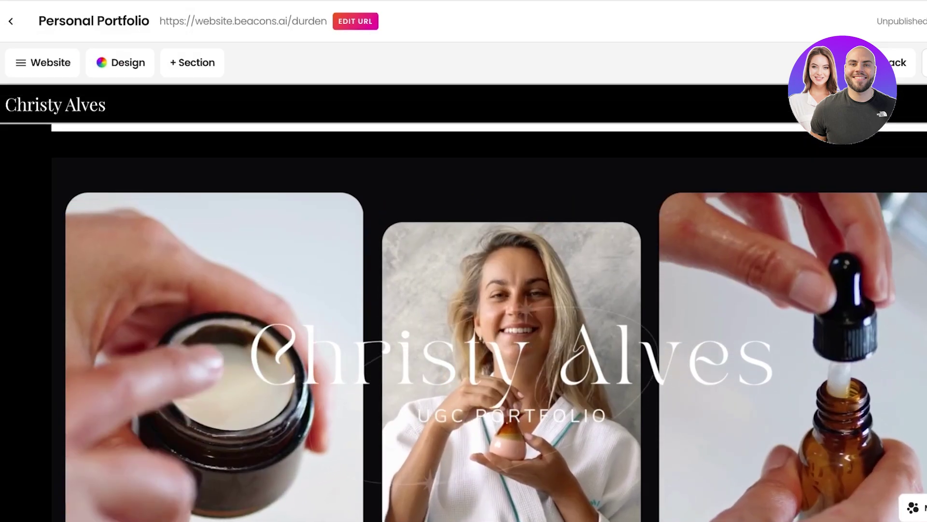
pyautogui.scroll(-10, 464, 302)
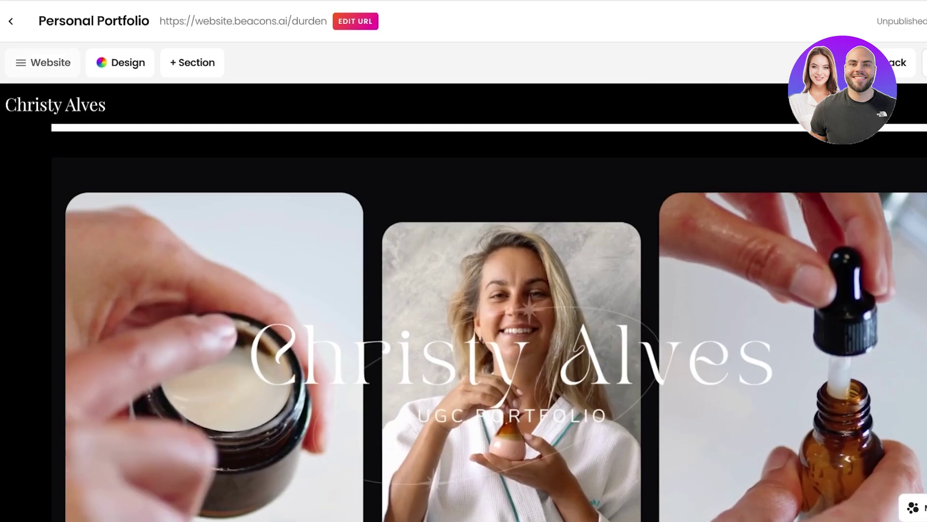
pyautogui.click(43, 62)
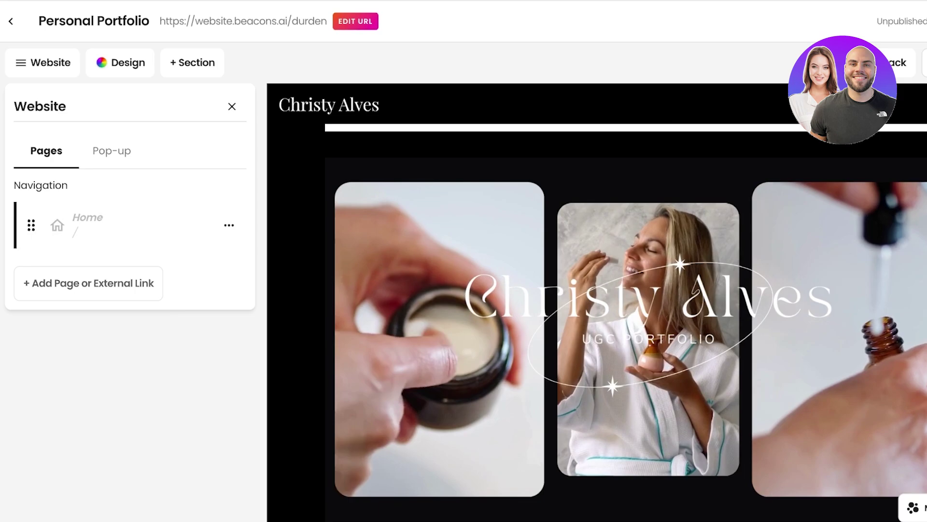
pyautogui.scroll(-3, 597, 299)
pyautogui.scroll(3, 597, 299)
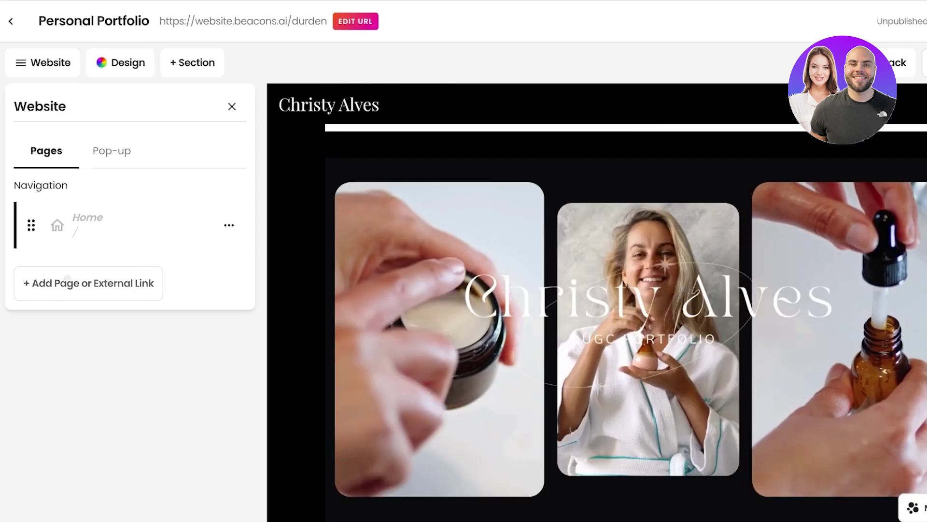
pyautogui.click(68, 280)
# Add a second page to the portfolio site and name it Our Community
pyautogui.click(507, 262)
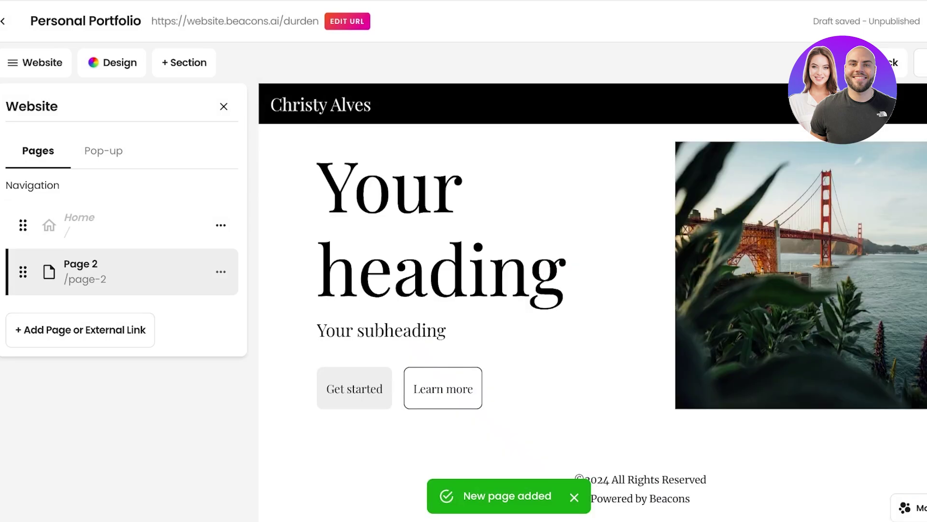
pyautogui.click(221, 271)
pyautogui.click(248, 310)
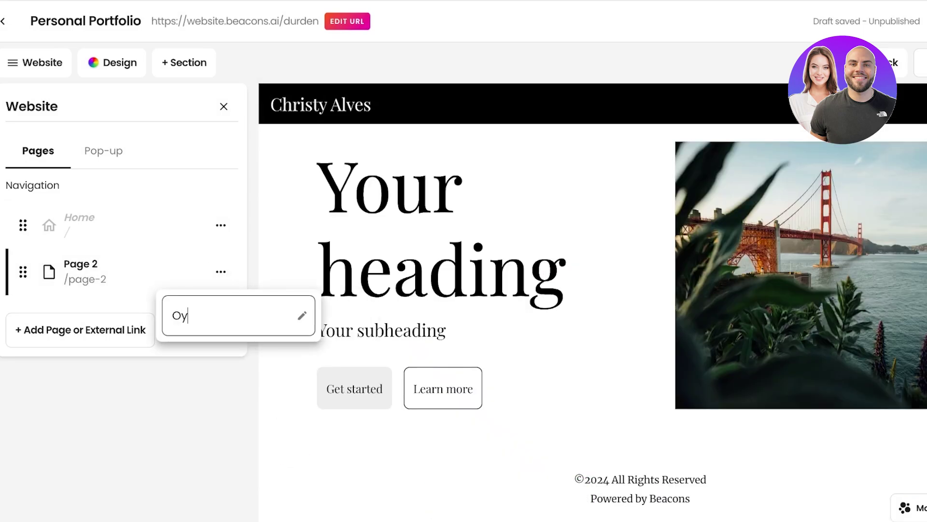
pyautogui.press('Return')
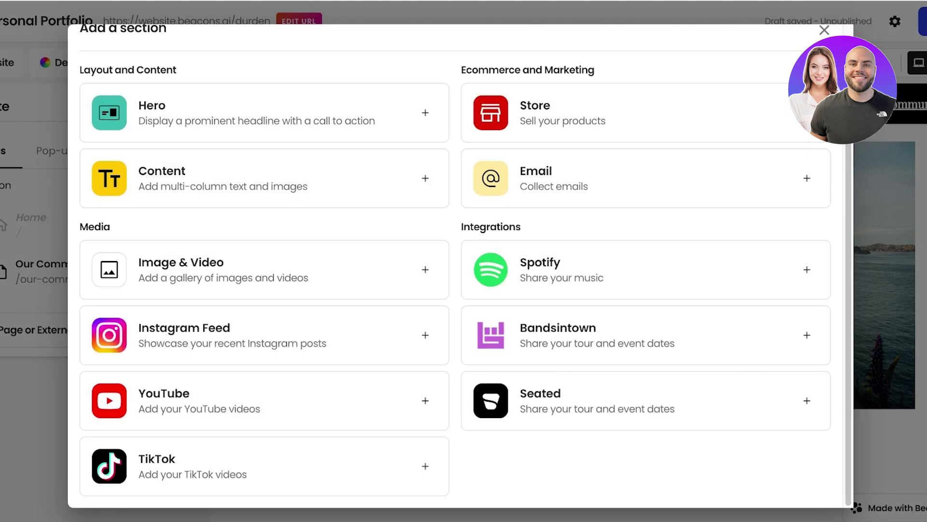
pyautogui.press('Escape')
# Rename the Our Community page to Style Inspo
pyautogui.click(173, 271)
pyautogui.click(202, 310)
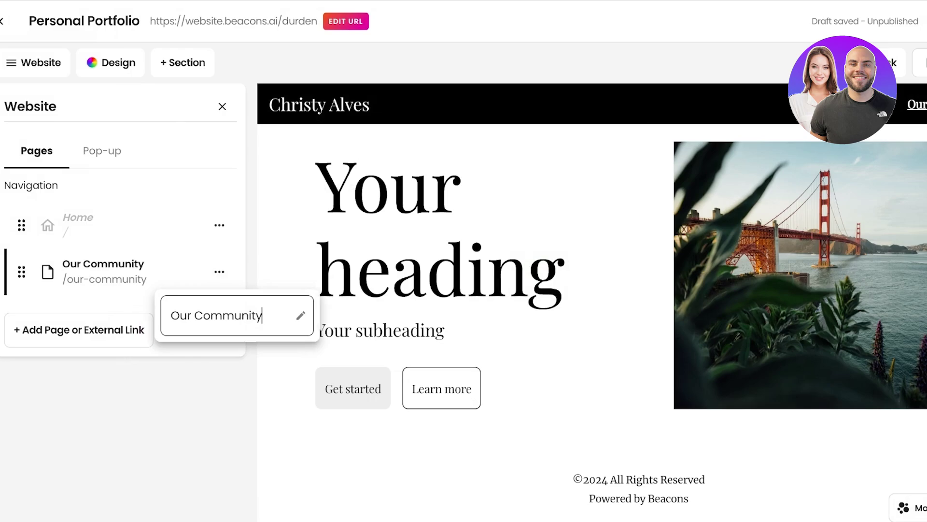
pyautogui.hotkey('ctrl', 'a')
pyautogui.press('BackSpace')
pyautogui.write('Ma')
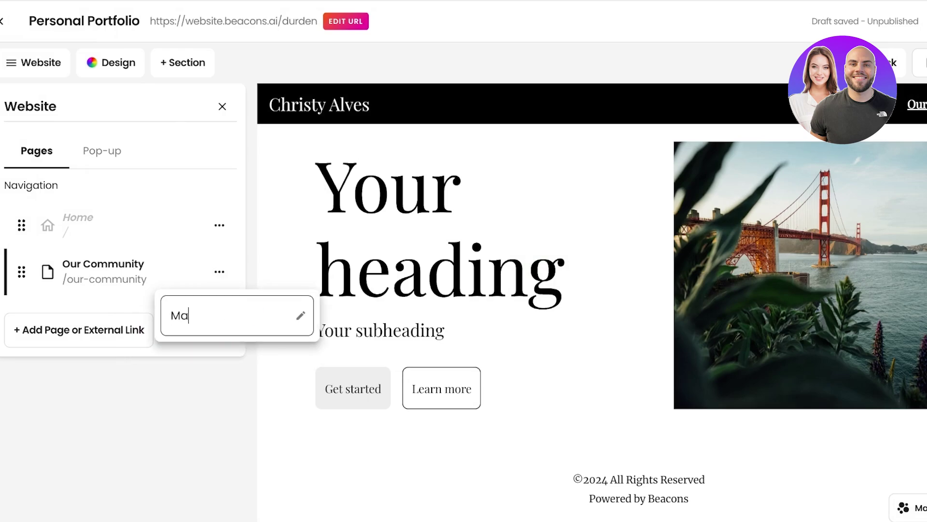
pyautogui.write('keup')
pyautogui.press('BackSpace')
pyautogui.press('BackSpace')
pyautogui.press('BackSpace')
pyautogui.press('BackSpace')
pyautogui.press('BackSpace')
pyautogui.press('BackSpace')
pyautogui.write('Style Inspo')
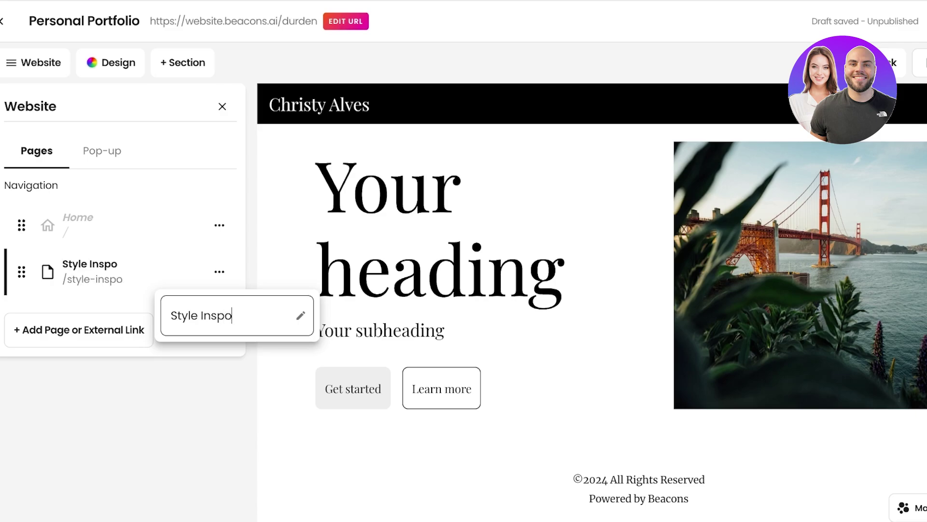
pyautogui.press('Return')
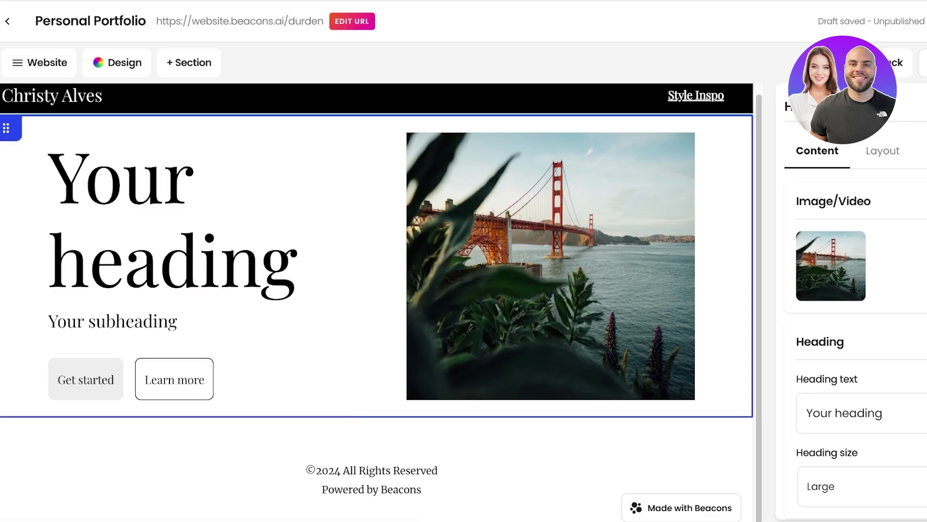
# Switch the Style Inspo hero section to the centred grey layout
pyautogui.click(882, 151)
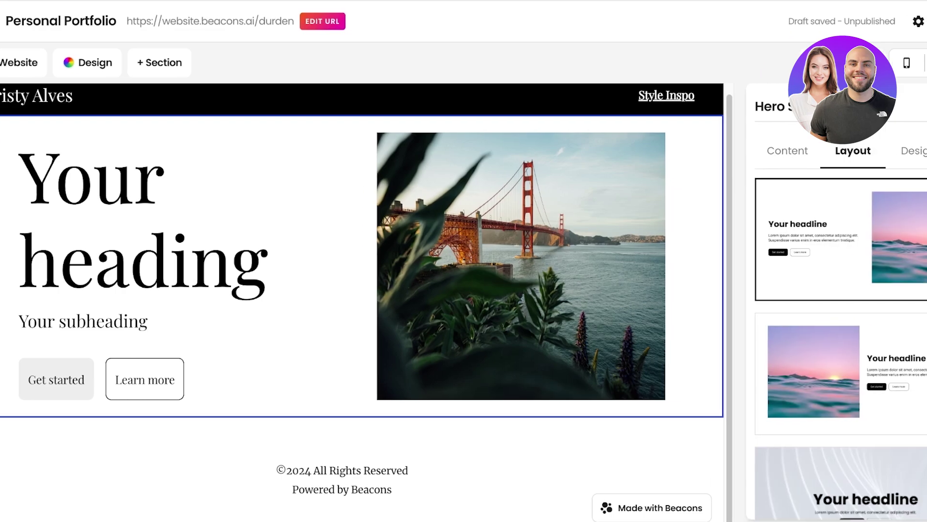
pyautogui.scroll(-4, 893, 299)
pyautogui.click(795, 323)
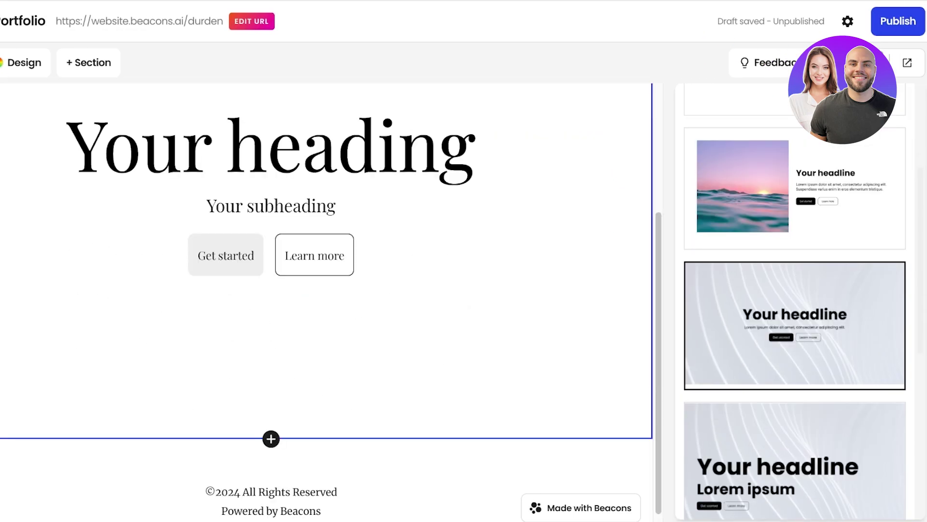
pyautogui.scroll(-3, 795, 300)
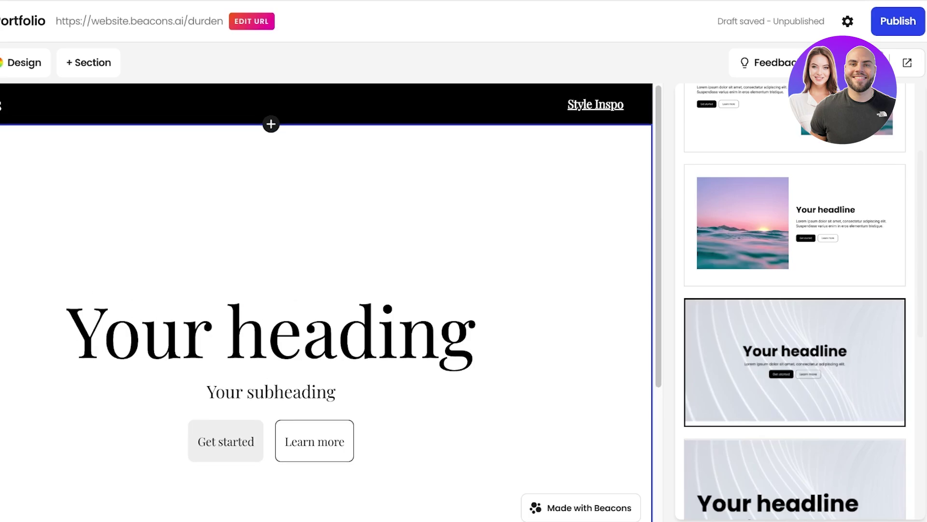
pyautogui.scroll(3, 795, 300)
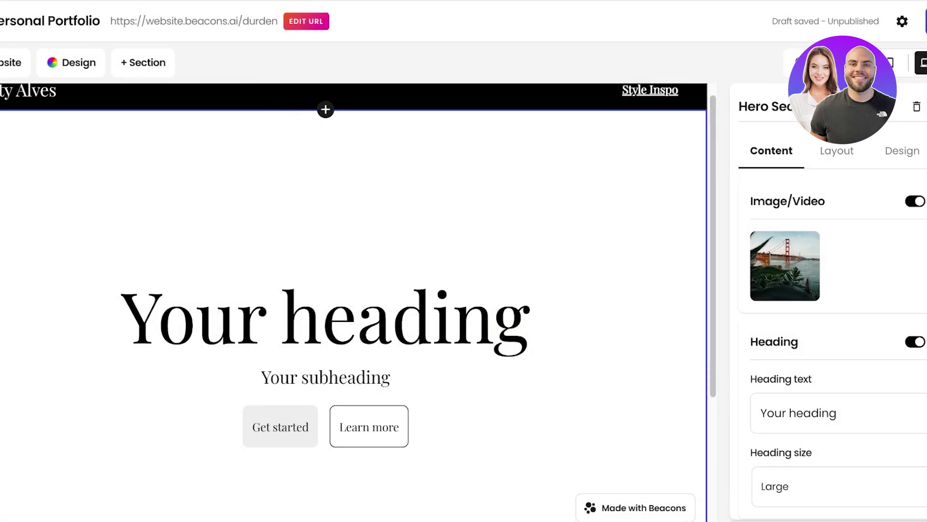
pyautogui.scroll(-3, 792, 289)
# Set the Style Inspo page heading to 'Style yourself!'
pyautogui.click(747, 298)
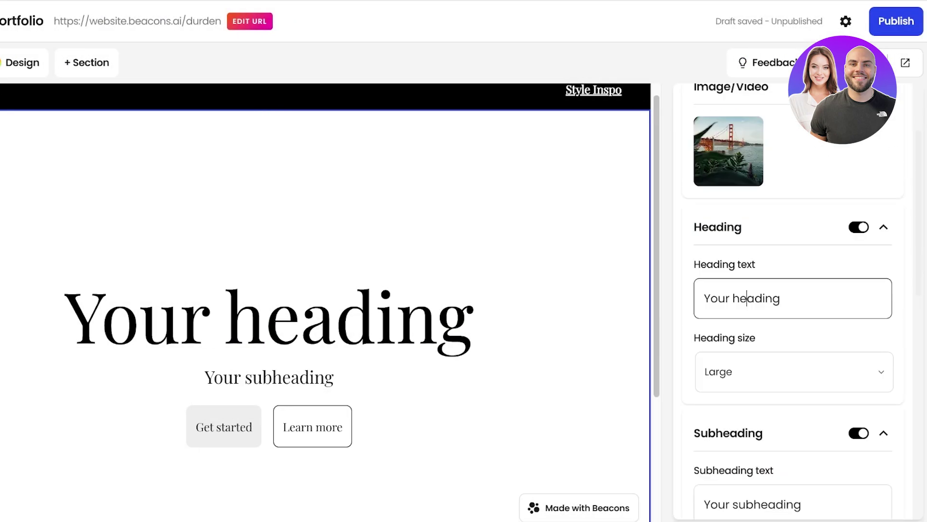
pyautogui.write('Learn')
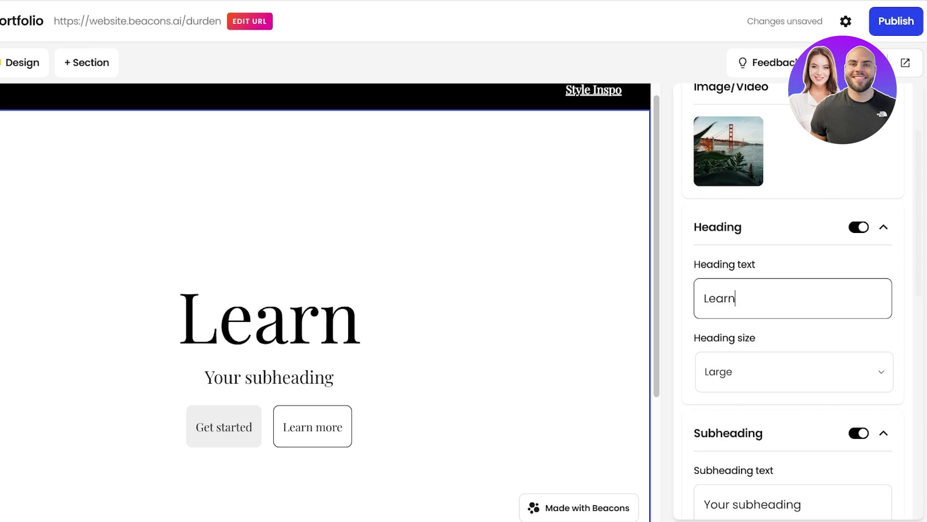
pyautogui.write('. about styling')
pyautogui.click(740, 298)
pyautogui.press('BackSpace')
pyautogui.press('BackSpace')
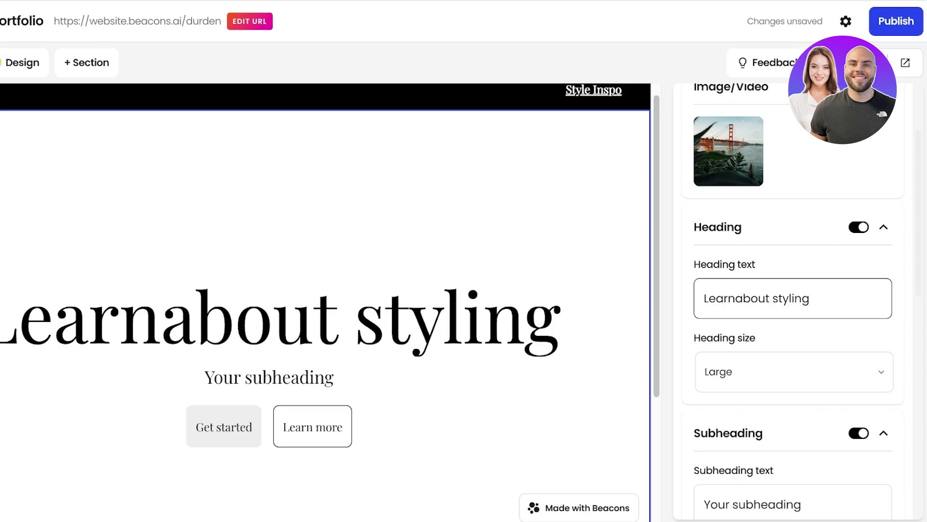
pyautogui.hotkey('ctrl', 'a')
pyautogui.write('Sty')
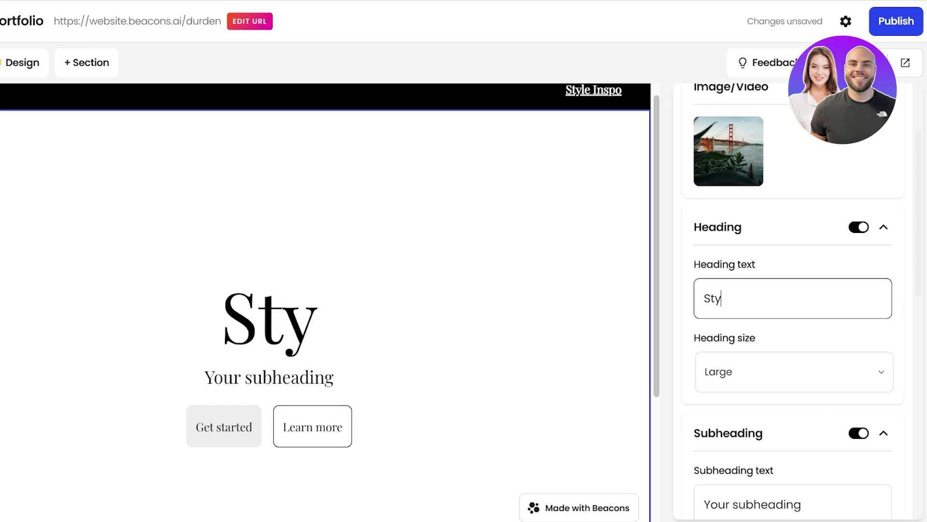
pyautogui.write('le yourself')
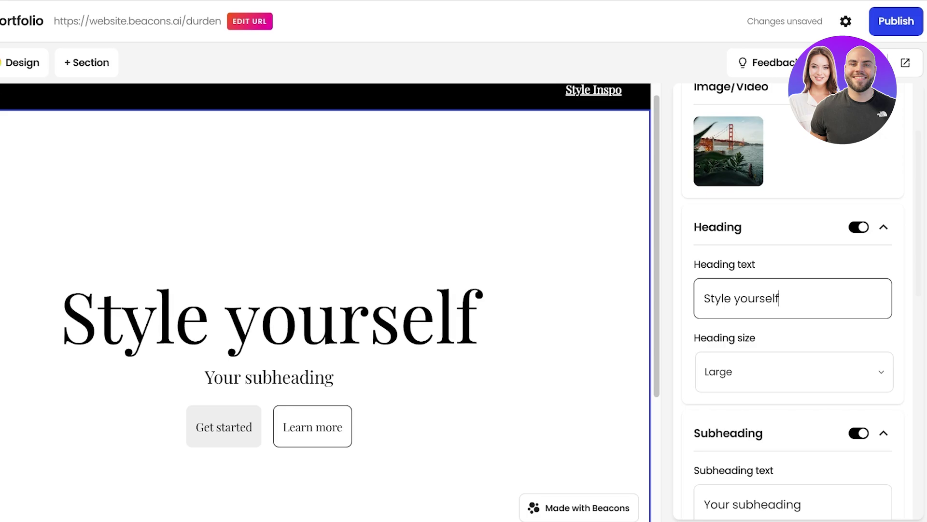
pyautogui.write('!')
pyautogui.scroll(-10, 792, 299)
pyautogui.scroll(-4, 324, 299)
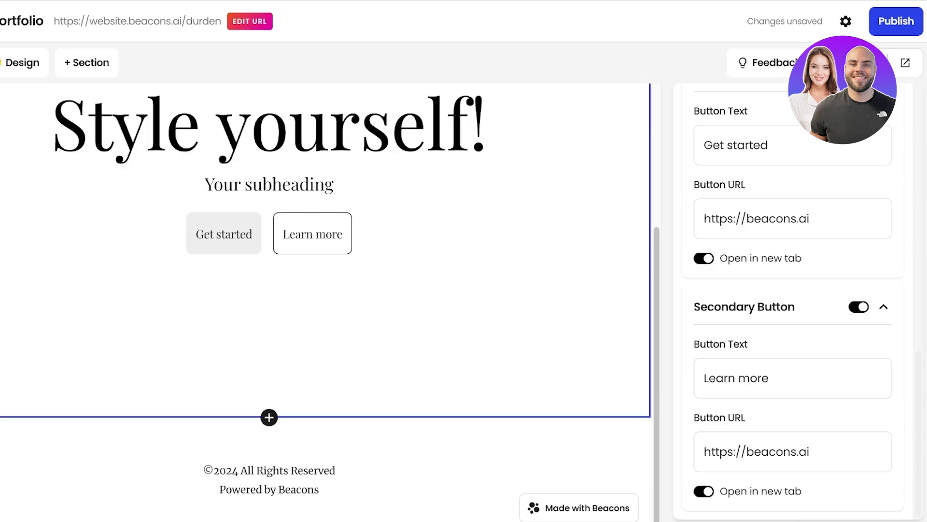
pyautogui.scroll(4, 324, 299)
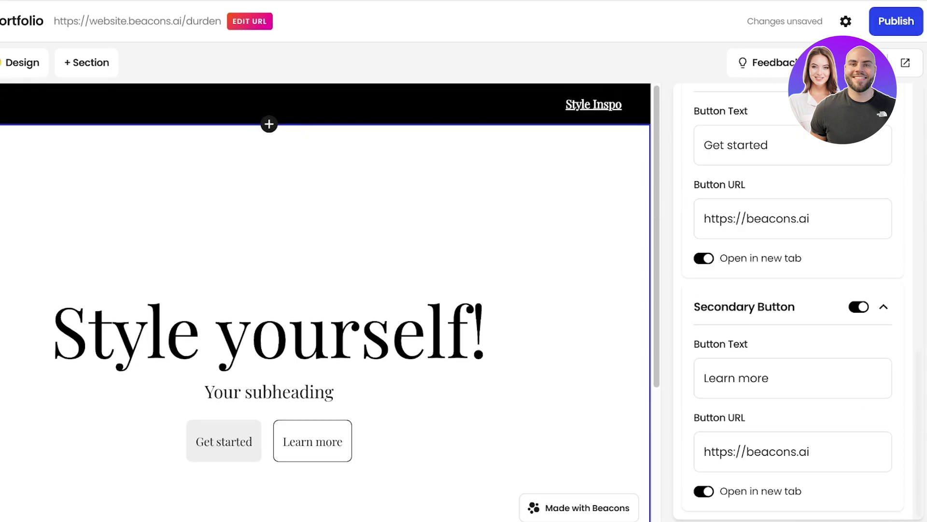
# Switch the preview to the Home page and bring up its hero section settings
pyautogui.click(0, 62)
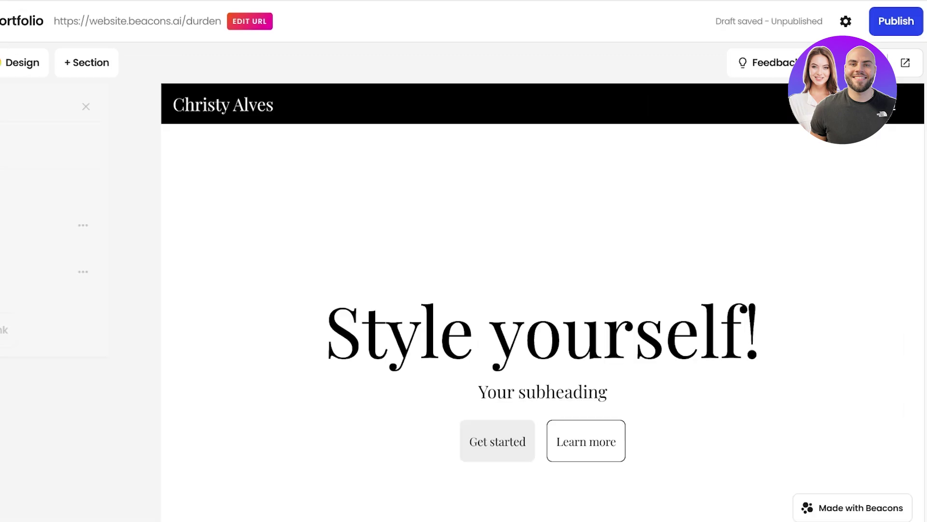
pyautogui.click(29, 224)
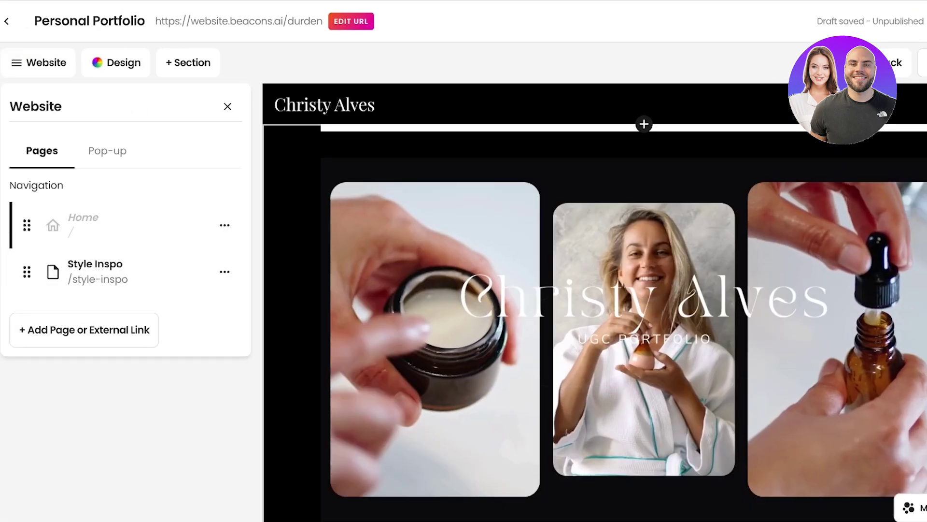
pyautogui.click(531, 270)
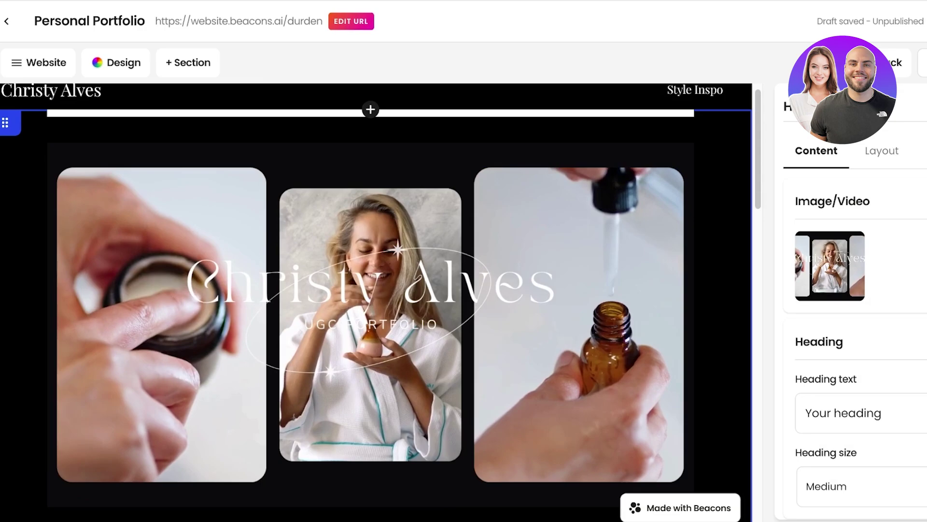
pyautogui.scroll(1, 377, 299)
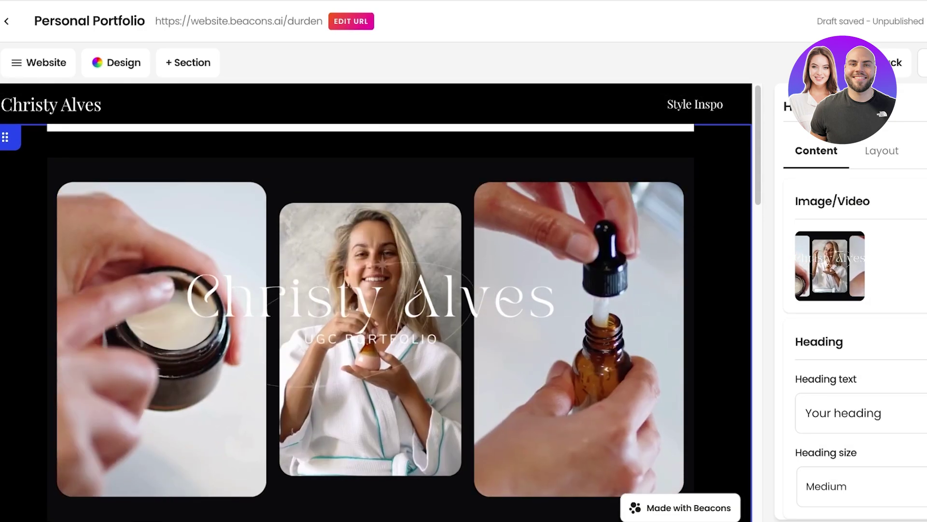
pyautogui.scroll(-1, 376, 300)
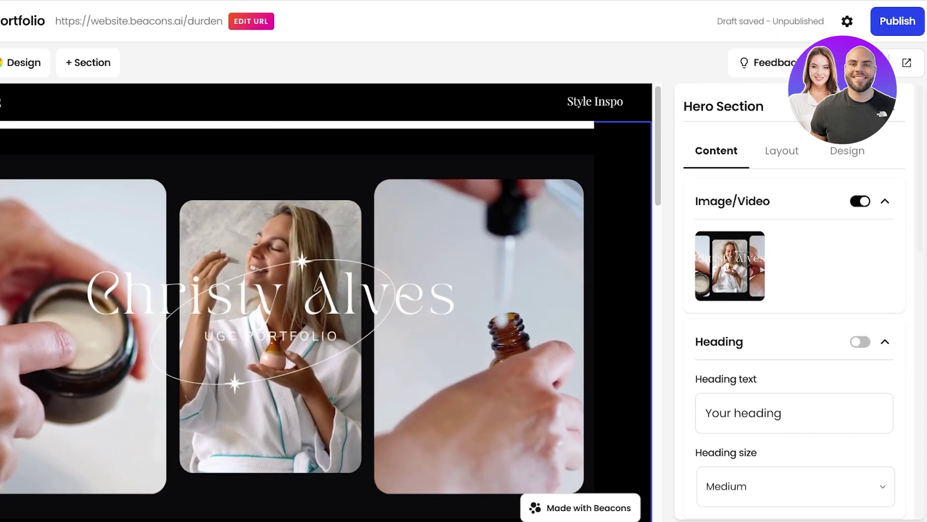
# Toggle the Home hero heading on and back off, then close the hero settings
pyautogui.click(891, 341)
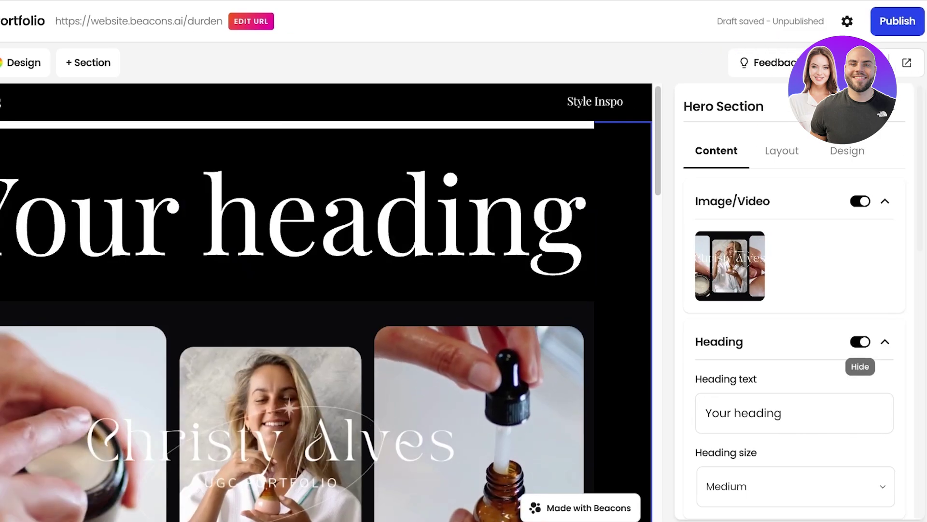
pyautogui.click(860, 342)
pyautogui.scroll(-6, 860, 342)
pyautogui.scroll(6, 795, 300)
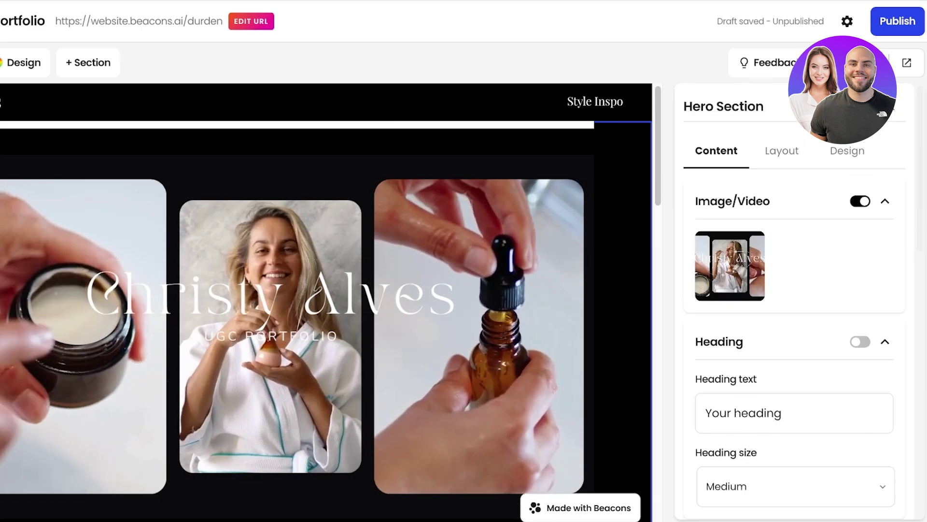
pyautogui.scroll(-3, 326, 299)
pyautogui.scroll(6, 325, 299)
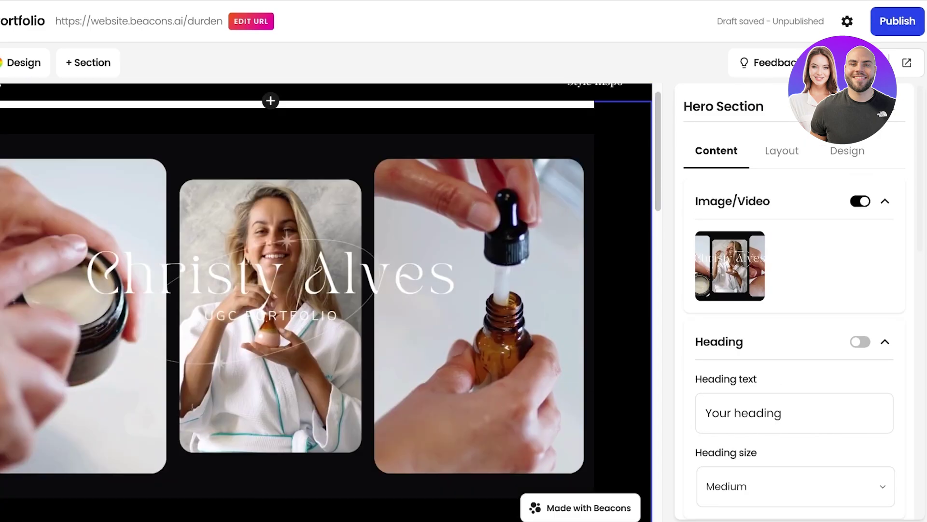
pyautogui.scroll(-6, 326, 299)
pyautogui.scroll(6, 326, 300)
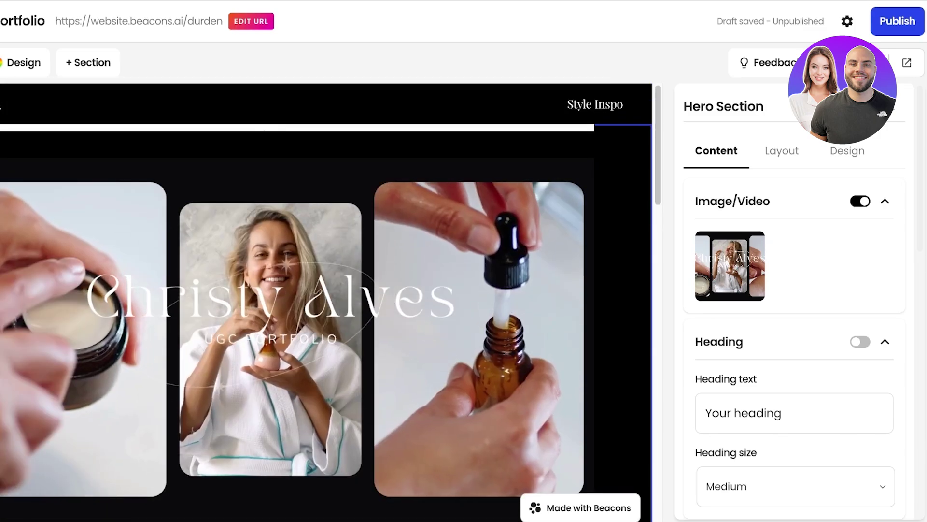
pyautogui.press('Escape')
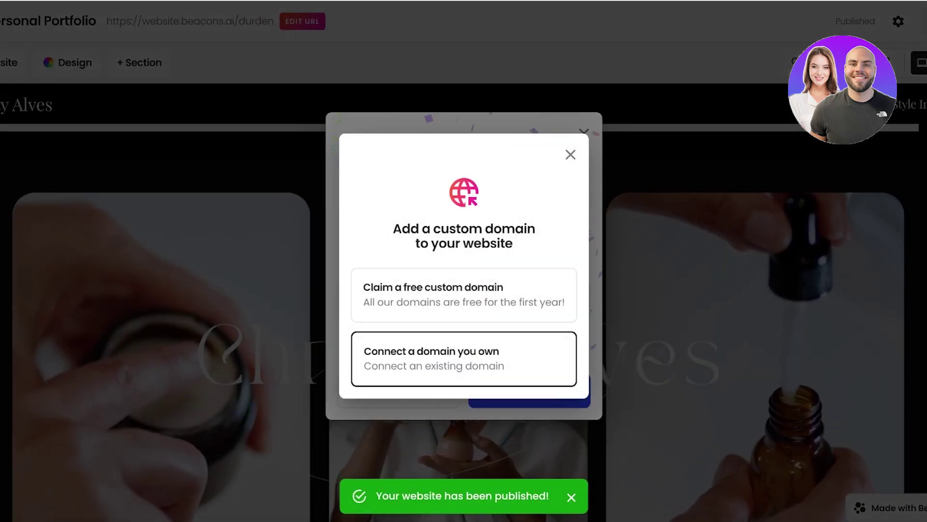
# Dismiss the custom-domain and feedback prompts after publishing the site
pyautogui.press('Escape')
pyautogui.press('Escape')
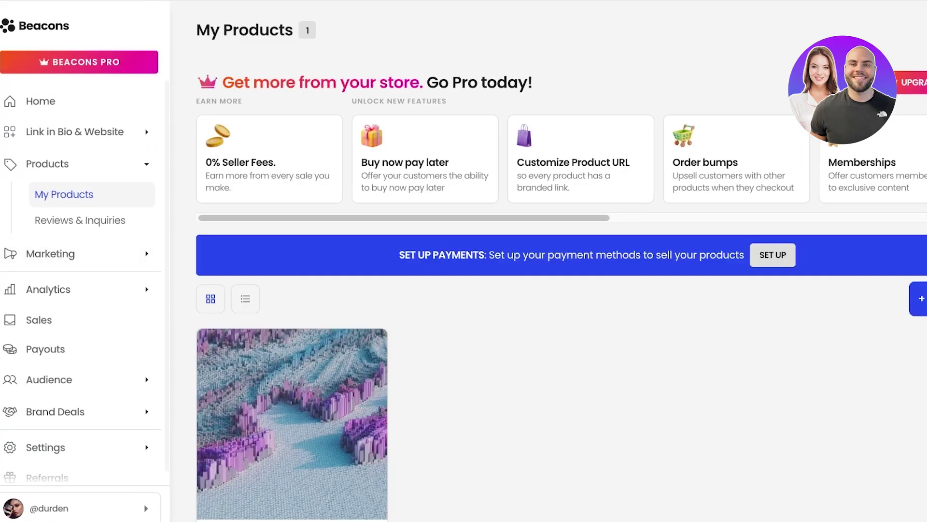
# Look at Reviews & Inquiries and the Marketing overview, then return to My Products
pyautogui.click(80, 219)
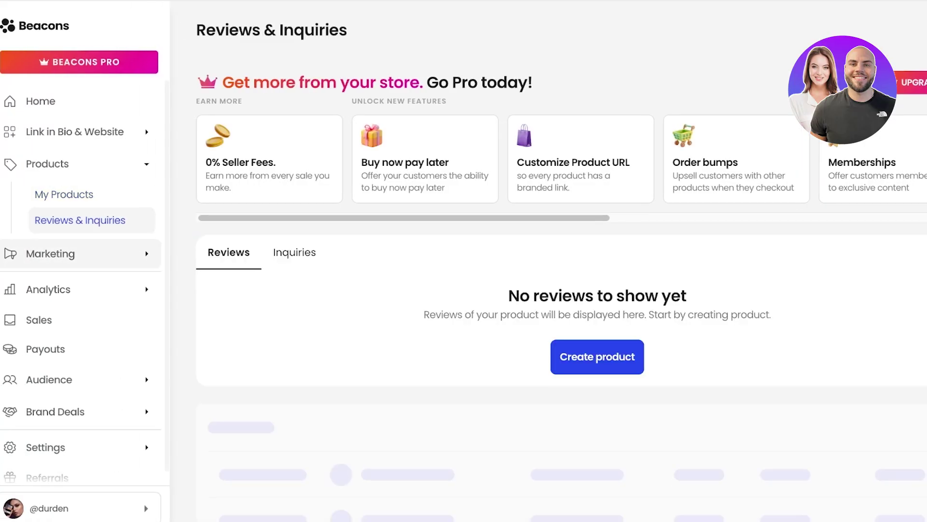
pyautogui.click(50, 253)
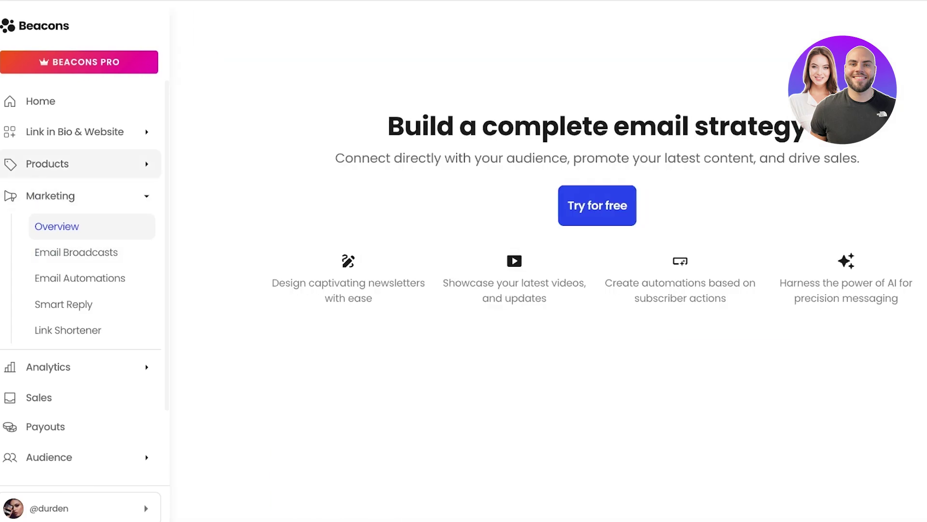
pyautogui.click(47, 164)
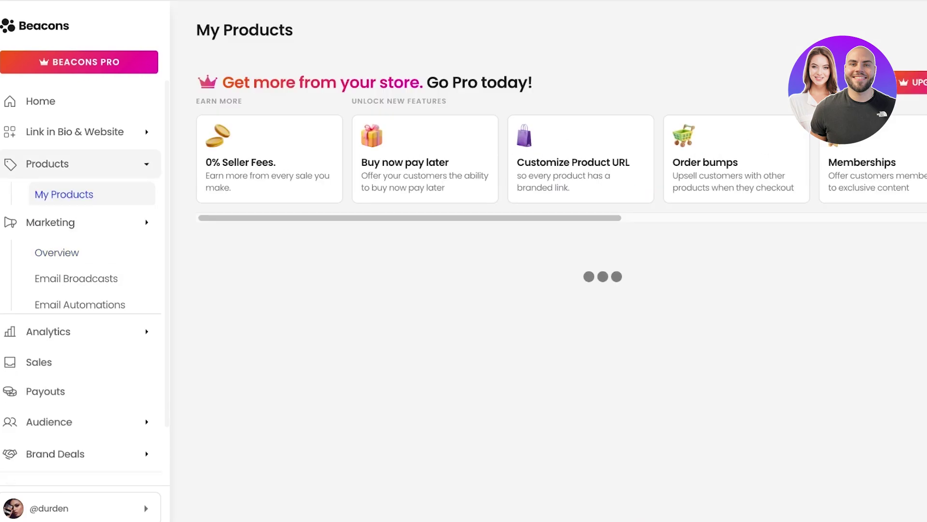
pyautogui.scroll(-4, 82, 290)
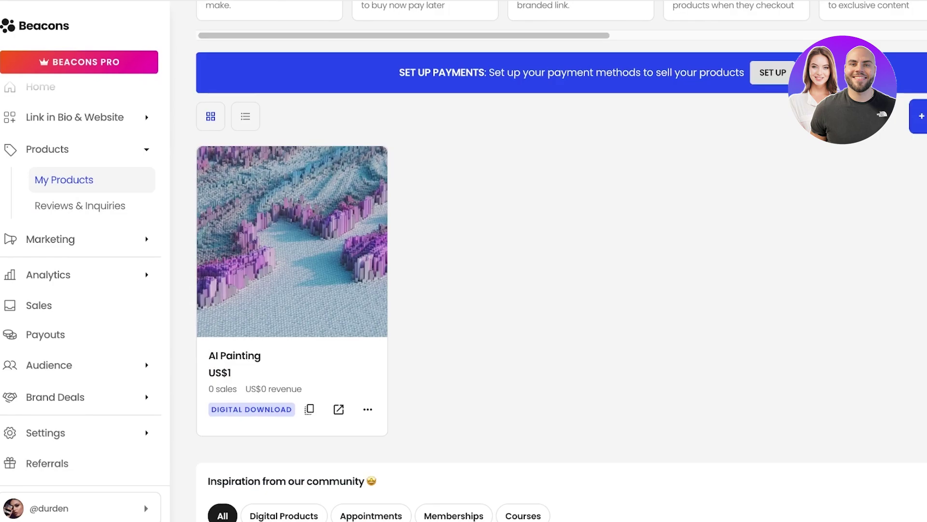
# Delete the AI Painting product, confirming by typing DELETE
pyautogui.click(367, 409)
pyautogui.click(387, 503)
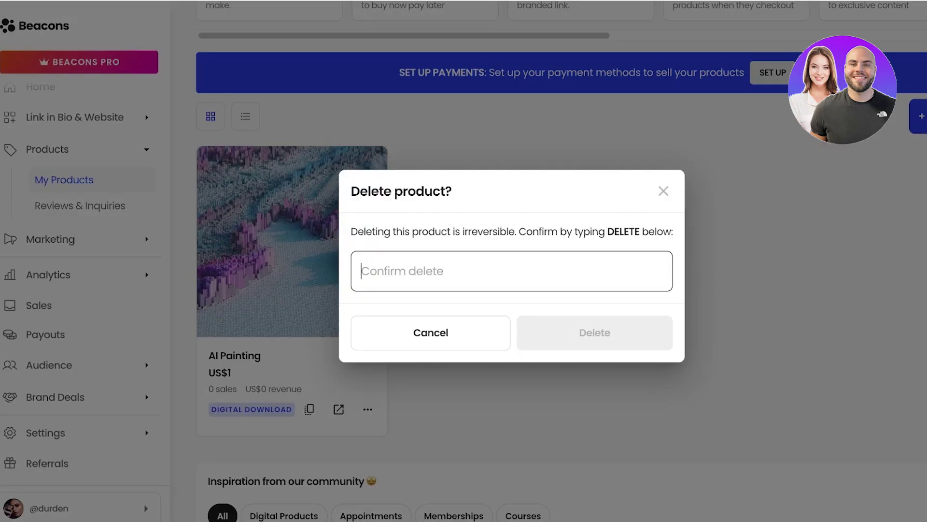
pyautogui.write('DELETE')
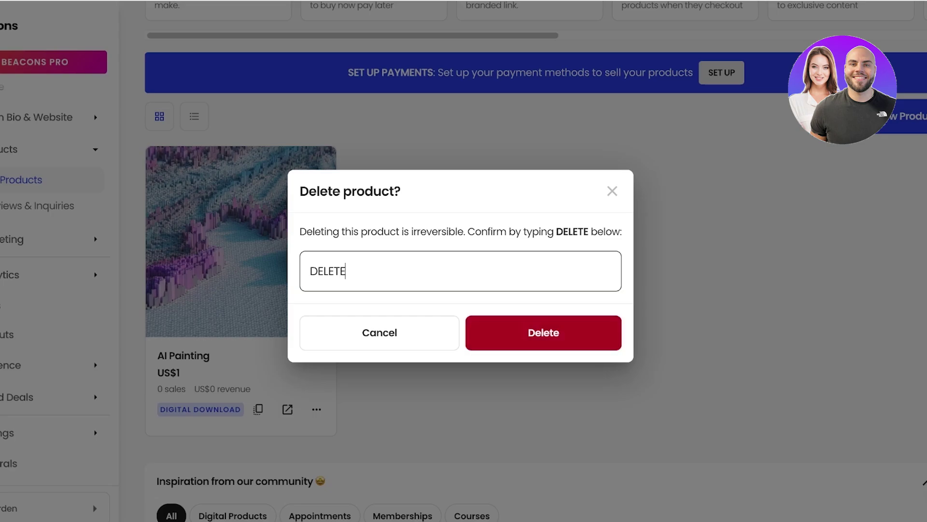
pyautogui.click(543, 332)
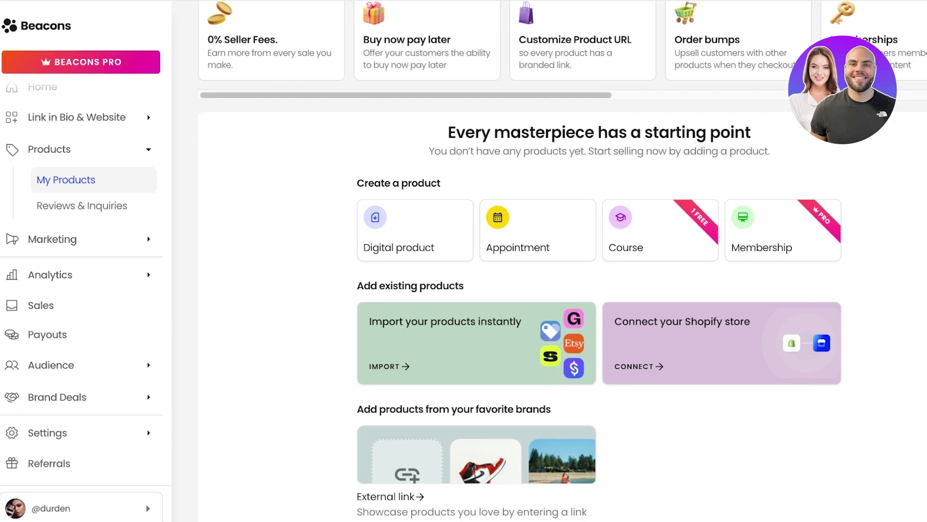
# From the empty My Products page, start a new digital product
pyautogui.scroll(-2, 562, 261)
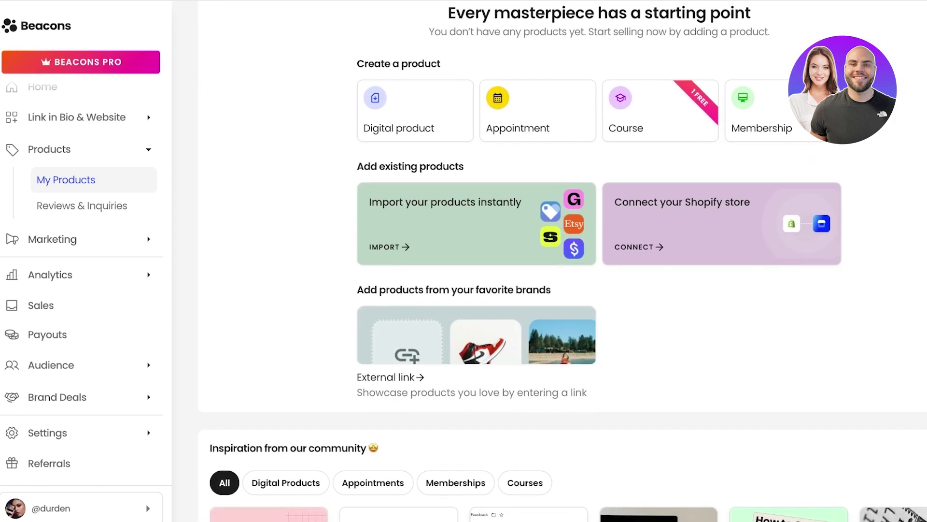
pyautogui.scroll(3, 562, 260)
pyautogui.scroll(2, 563, 260)
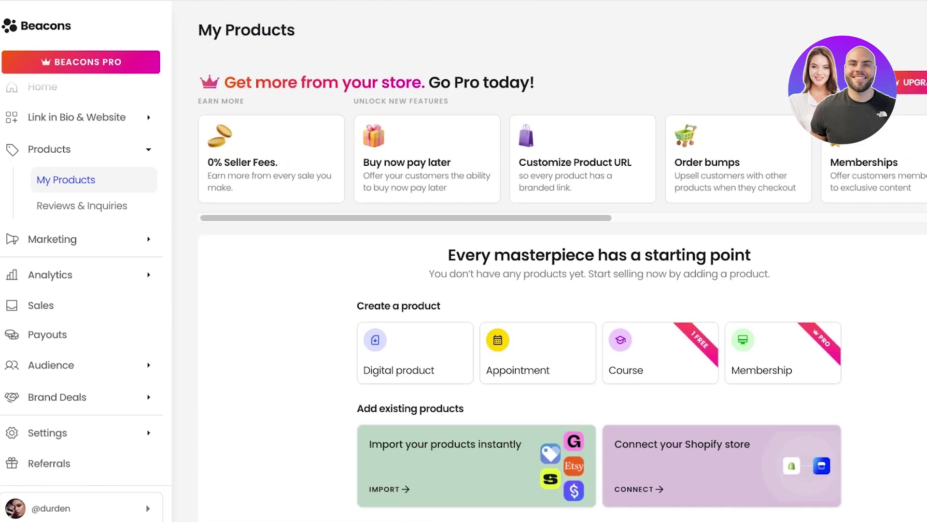
pyautogui.scroll(-1, 562, 260)
pyautogui.scroll(-5, 563, 261)
pyautogui.scroll(6, 563, 261)
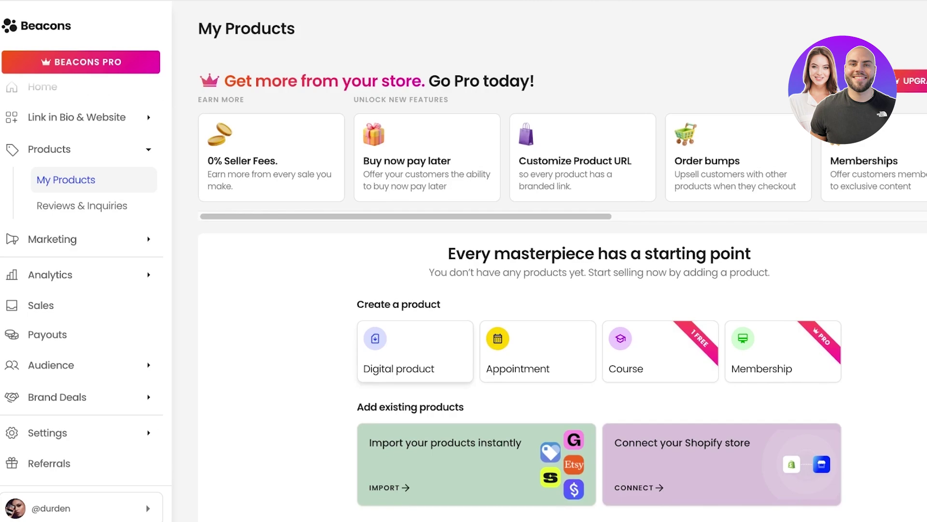
pyautogui.scroll(-3, 563, 261)
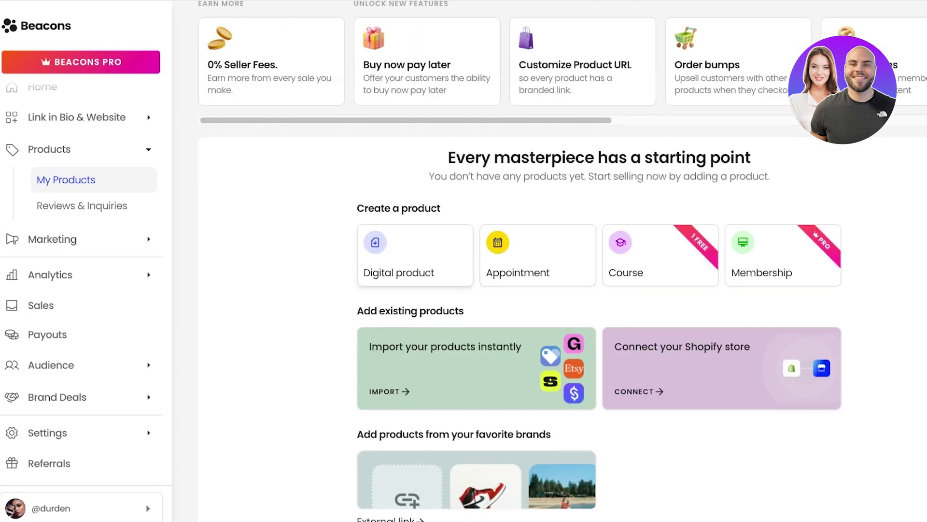
pyautogui.click(415, 256)
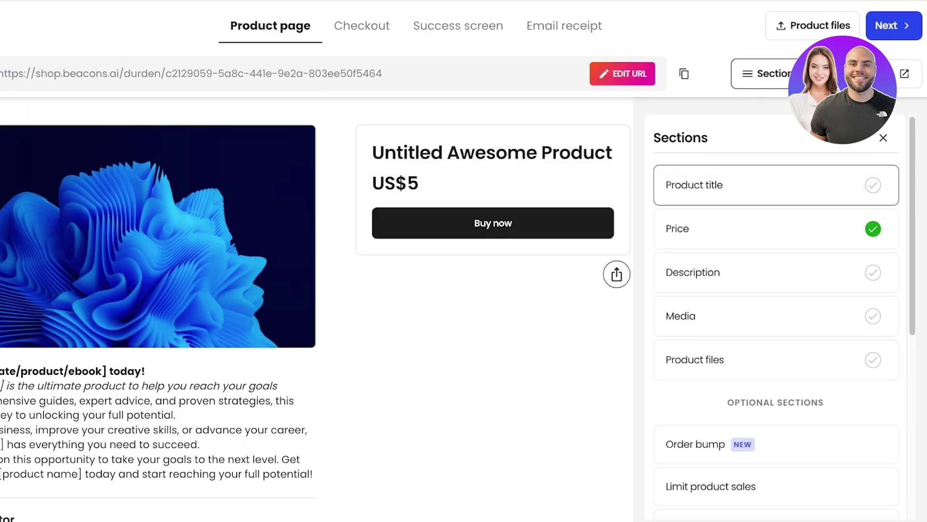
# Review the Sections panel of the new Untitled Awesome Product in the editor
pyautogui.scroll(-1, 776, 339)
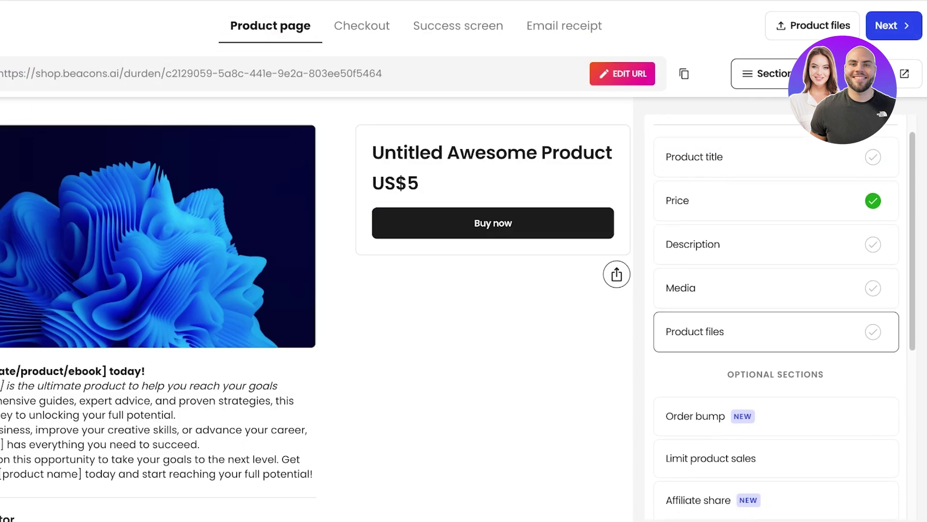
pyautogui.scroll(-3, 776, 309)
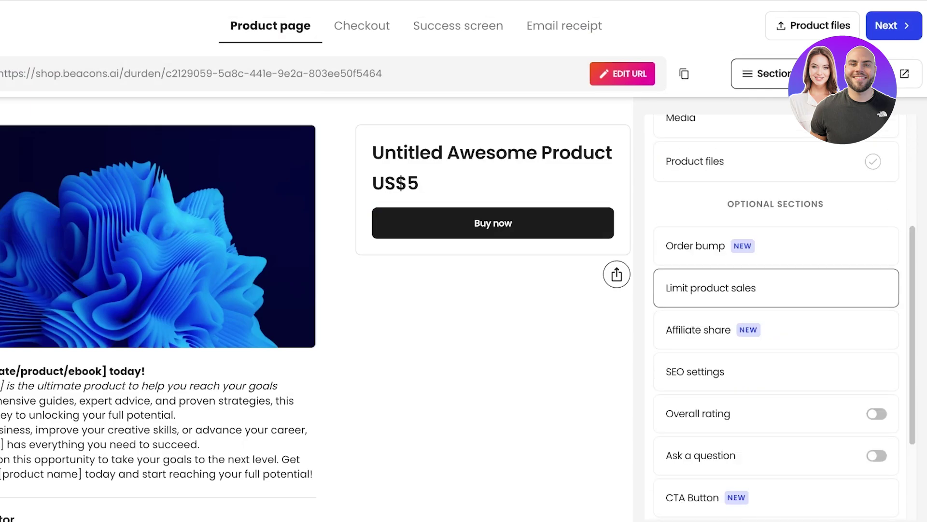
pyautogui.scroll(-3, 776, 382)
pyautogui.scroll(3, 776, 435)
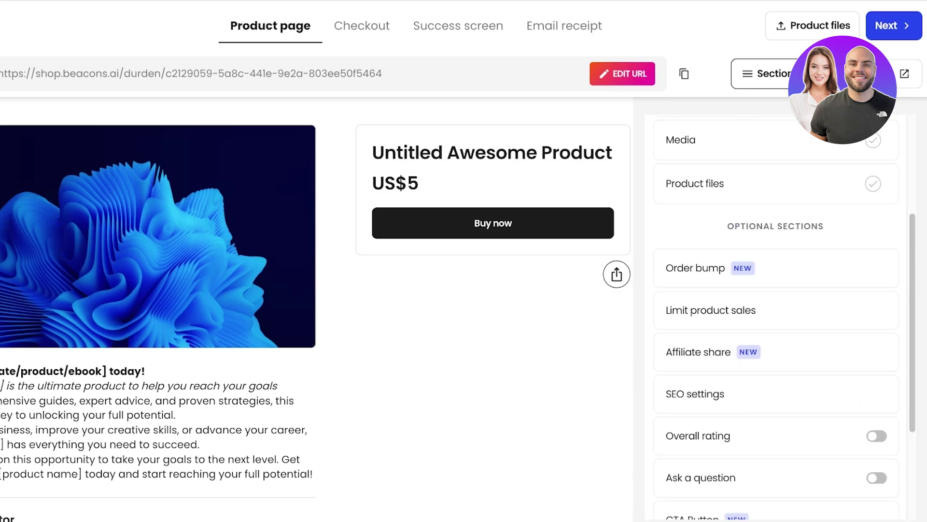
pyautogui.scroll(-1, 776, 290)
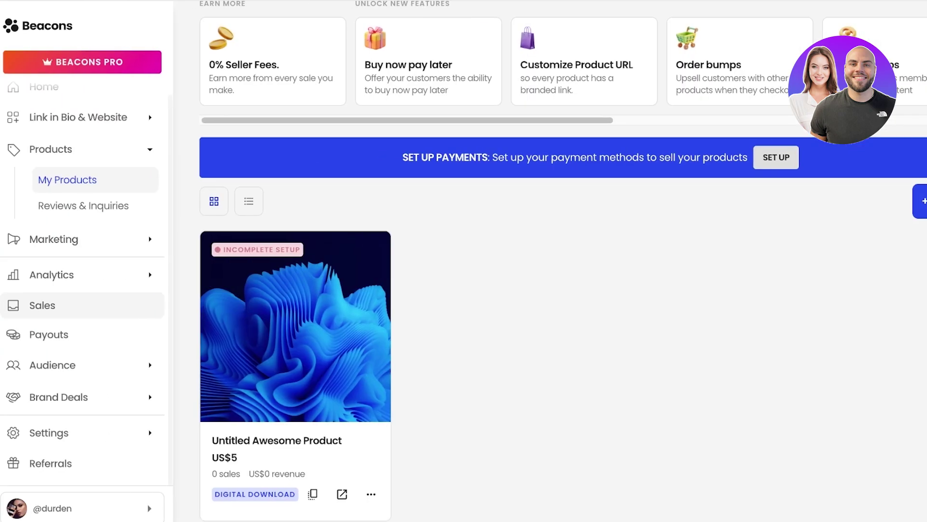
# Open email marketing and browse the Broadcast Templates grid
pyautogui.click(53, 239)
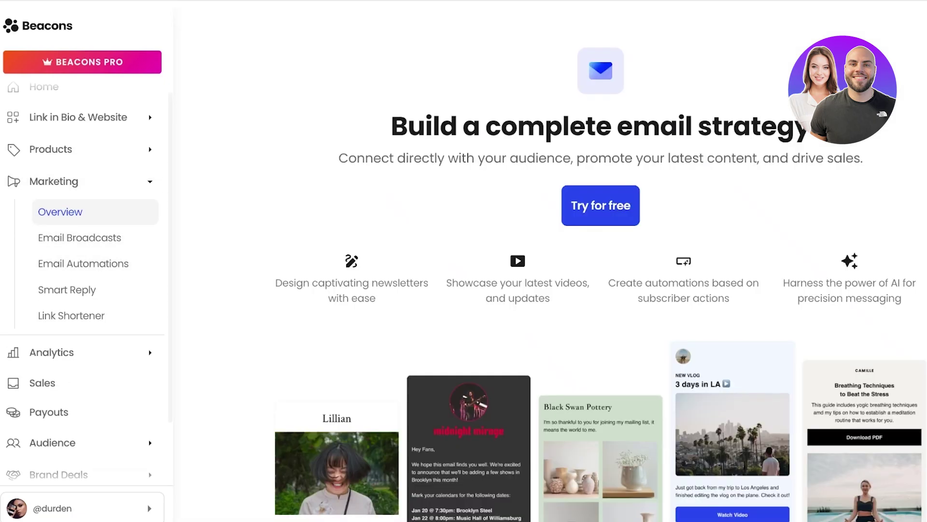
pyautogui.scroll(-8, 551, 261)
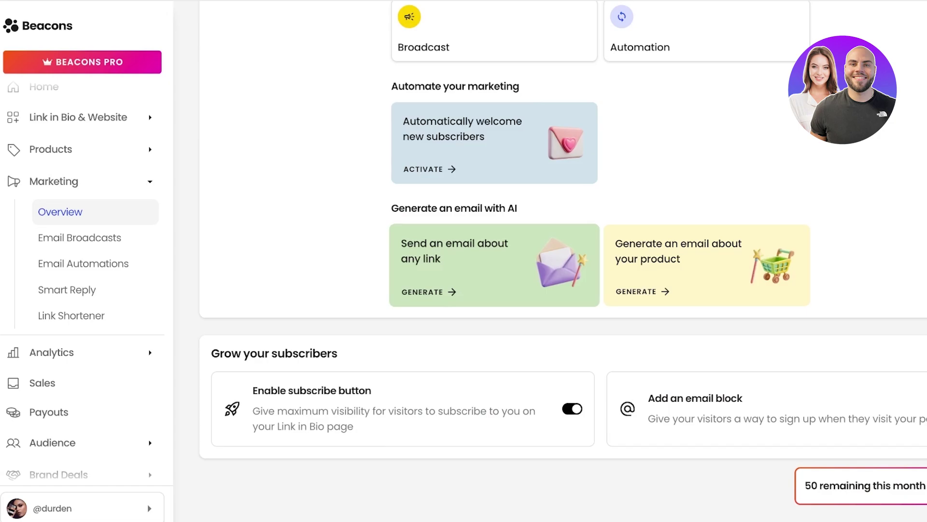
pyautogui.scroll(9, 550, 261)
pyautogui.scroll(-4, 551, 261)
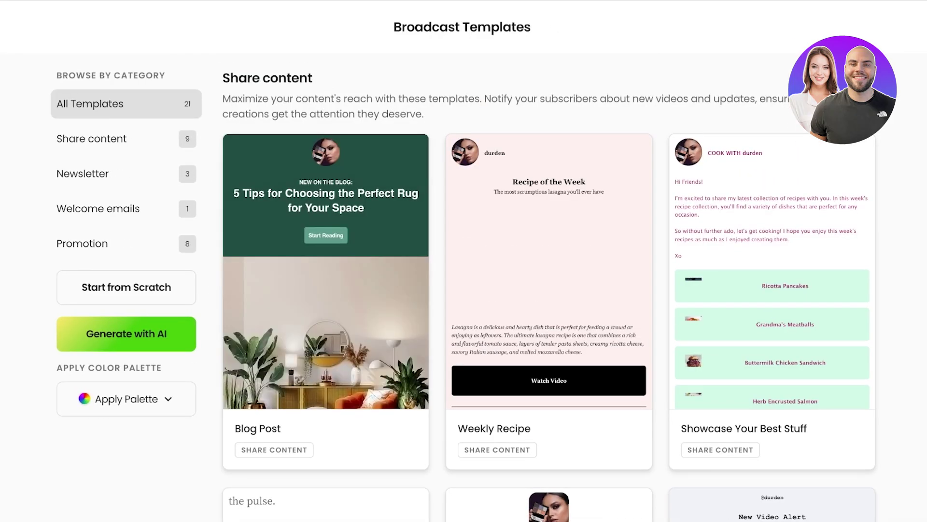
pyautogui.scroll(-5, 549, 287)
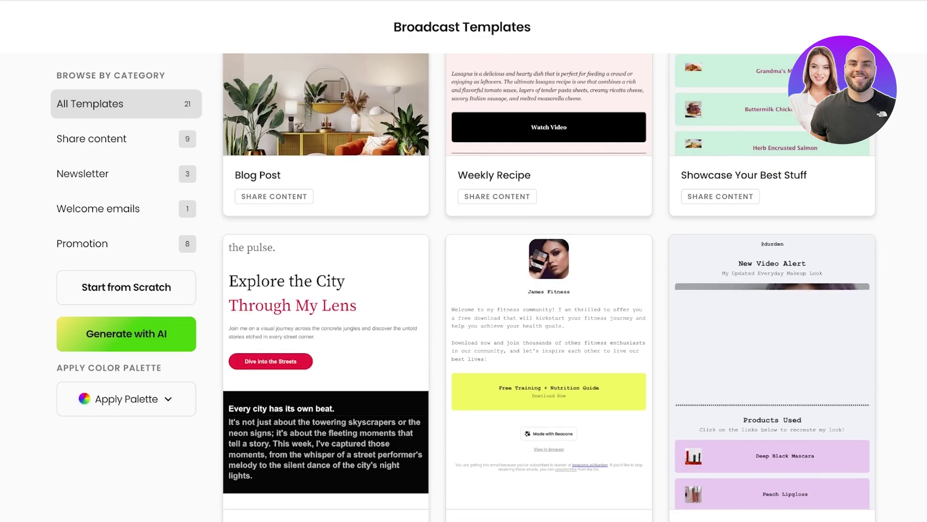
pyautogui.scroll(-6, 549, 287)
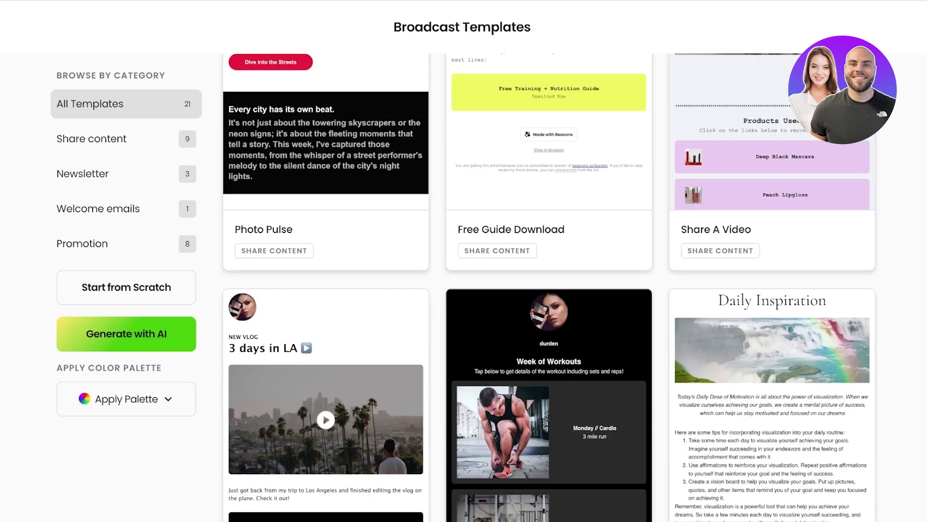
pyautogui.scroll(-8, 550, 287)
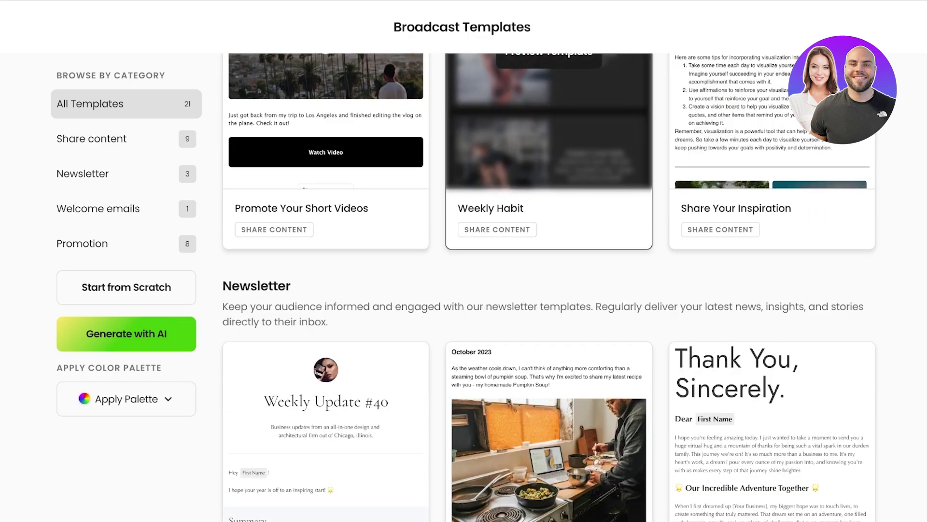
pyautogui.scroll(4, 328, 242)
pyautogui.scroll(-4, 329, 241)
pyautogui.scroll(-2, 326, 290)
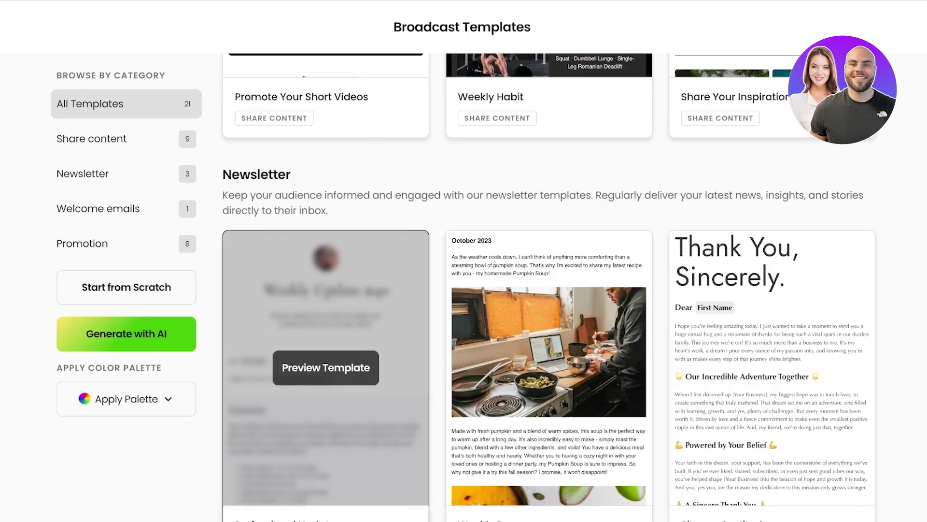
pyautogui.scroll(15, 326, 290)
# Preview the Blog Post broadcast template and look through its colour palettes without applying one
pyautogui.click(326, 271)
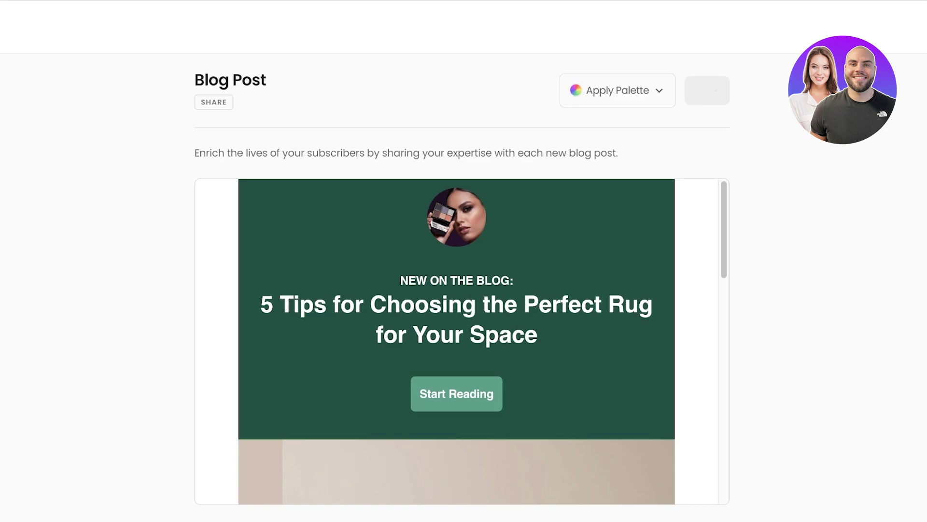
pyautogui.click(647, 90)
pyautogui.press('Escape')
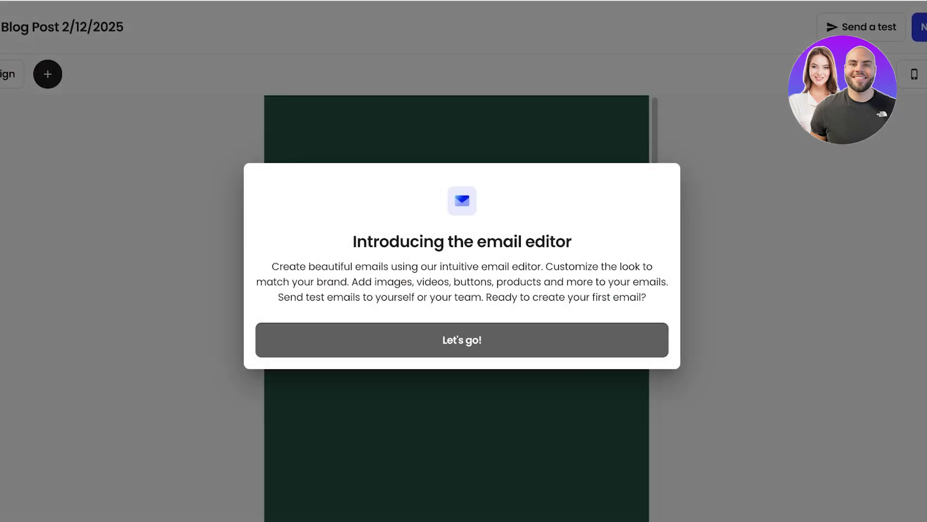
# Create the Blog Post 2/12/2025 draft with generated body text and advance to the subject line step
pyautogui.click(462, 337)
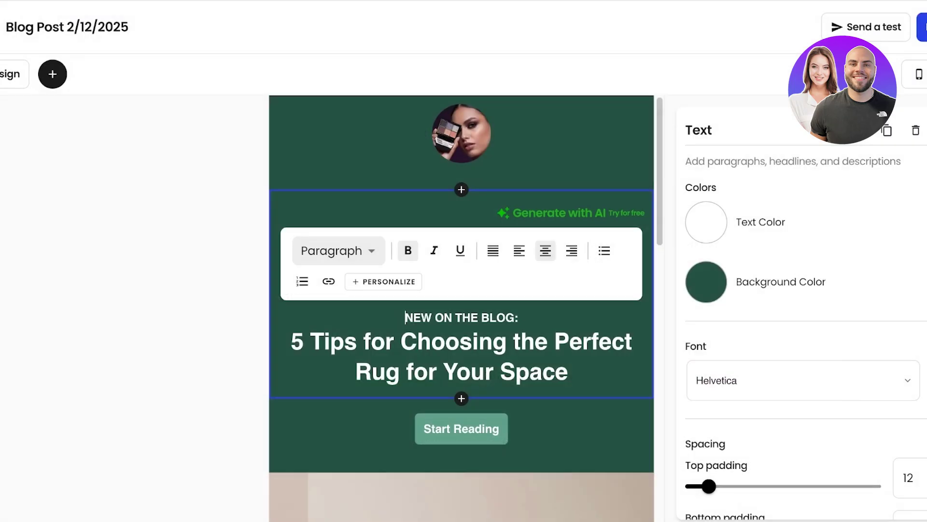
pyautogui.scroll(-10, 463, 290)
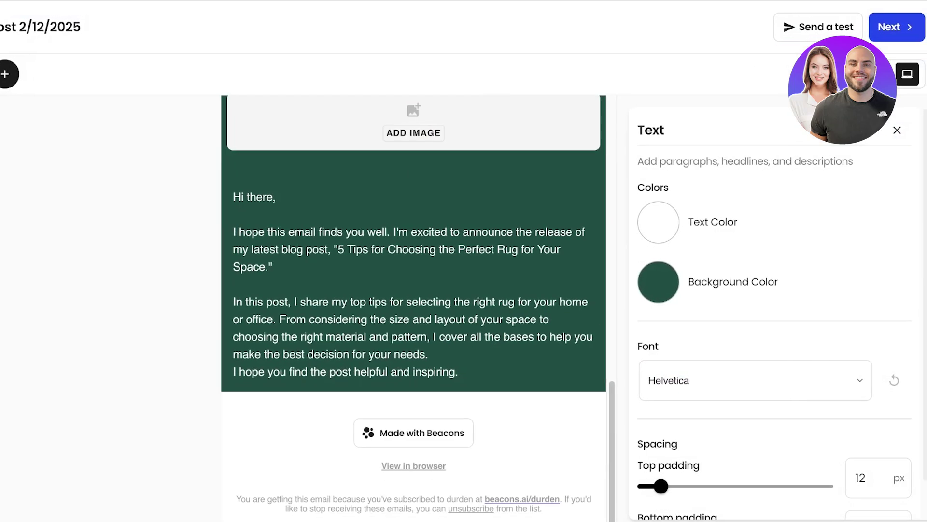
pyautogui.click(895, 27)
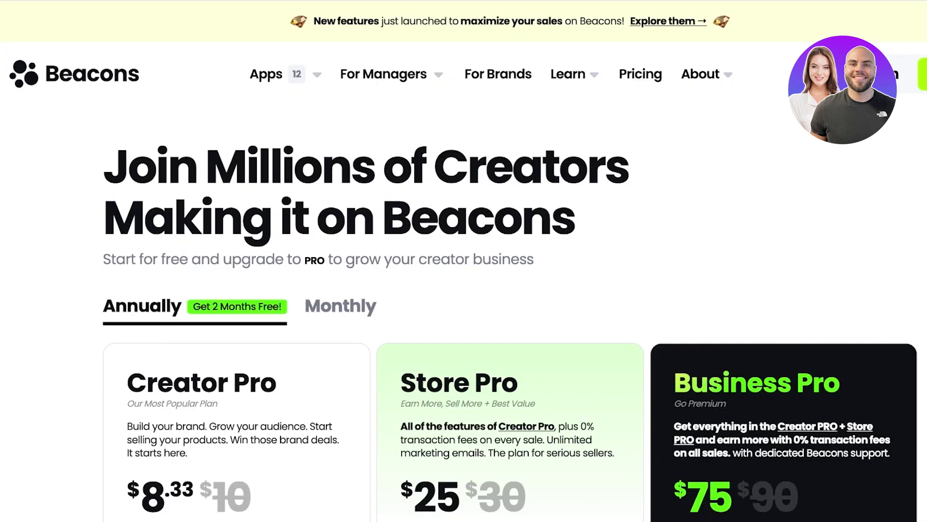
pyautogui.scroll(-3, 463, 261)
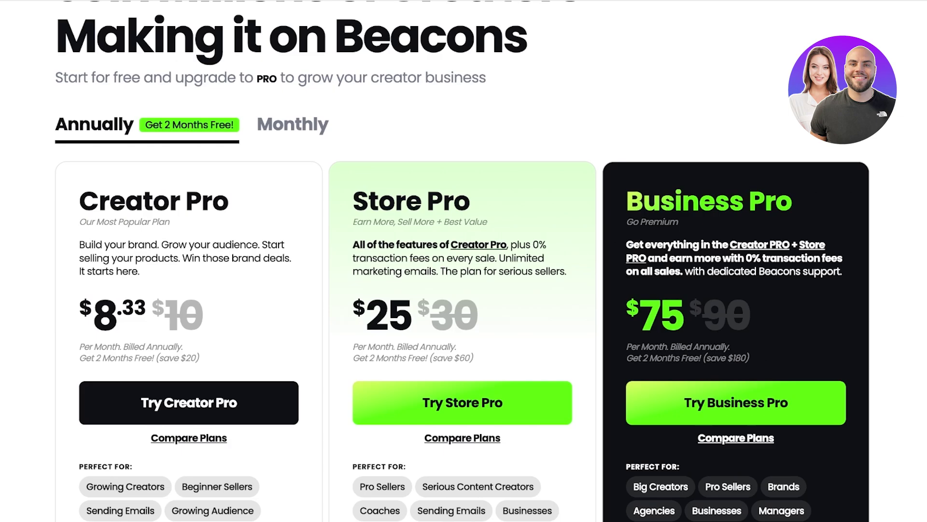
# Show monthly plan pricing: Creator Pro $10, Store Pro $30, Business Pro $90
pyautogui.click(292, 124)
pyautogui.scroll(-3, 464, 261)
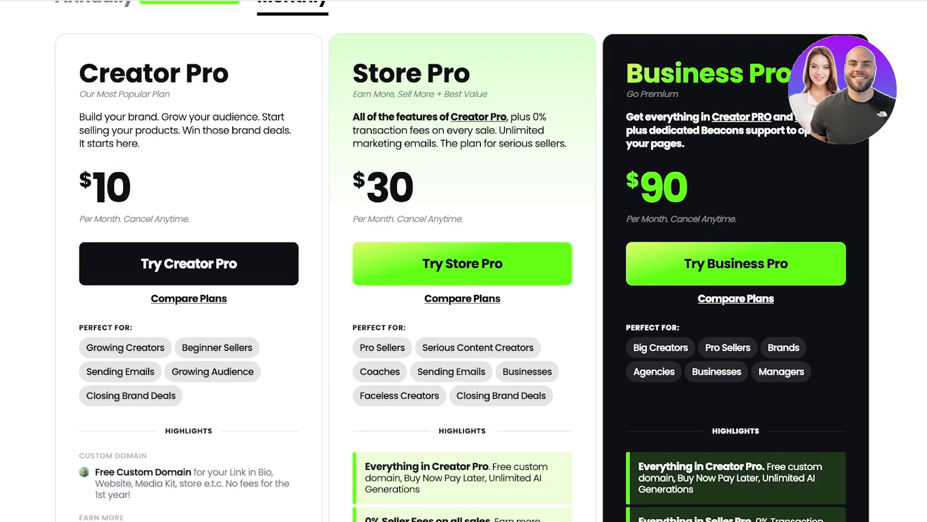
pyautogui.scroll(-3, 463, 261)
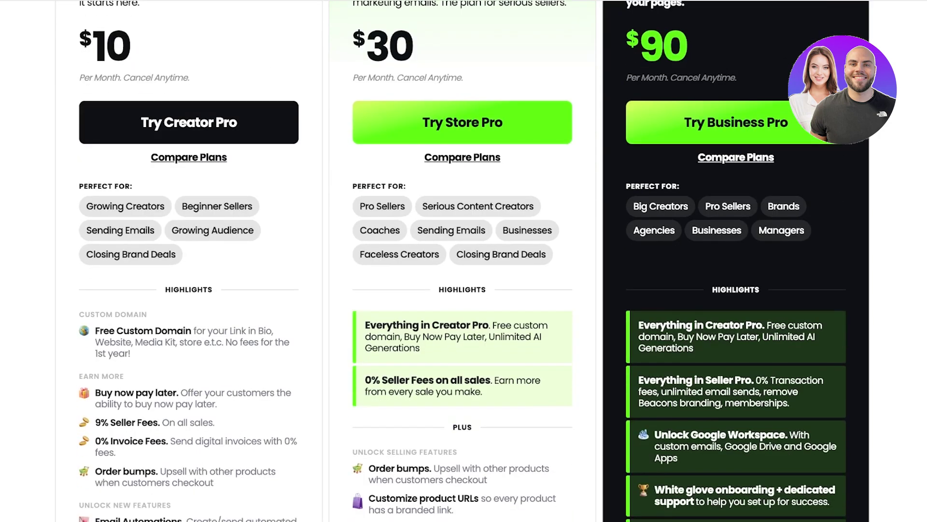
pyautogui.scroll(-1, 463, 261)
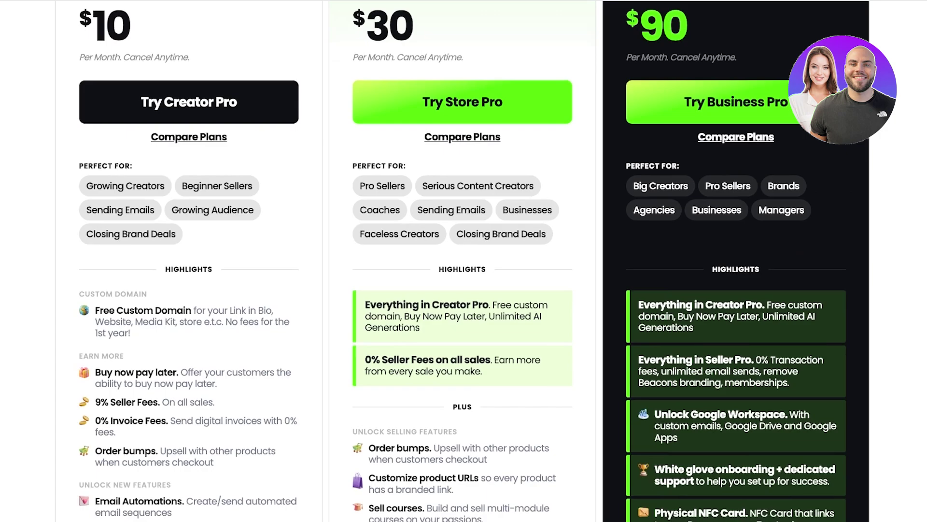
pyautogui.scroll(-2, 464, 261)
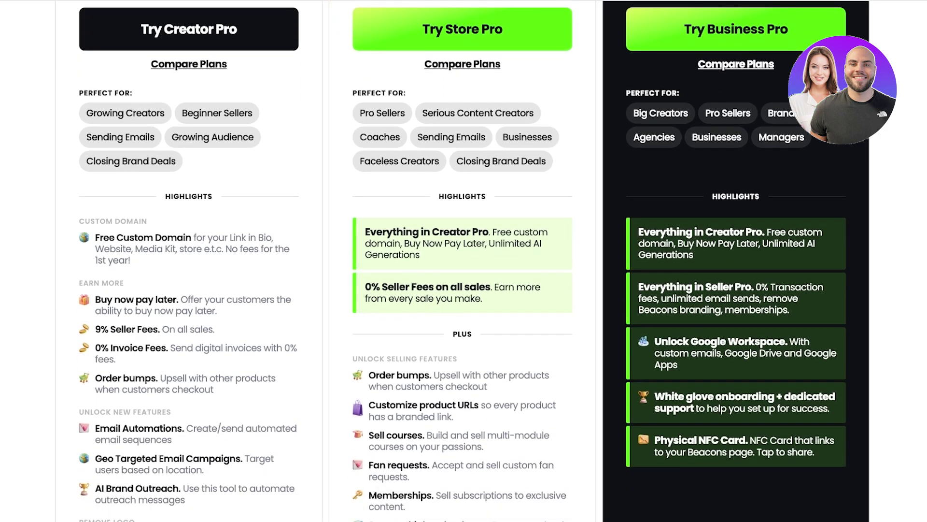
pyautogui.scroll(3, 463, 261)
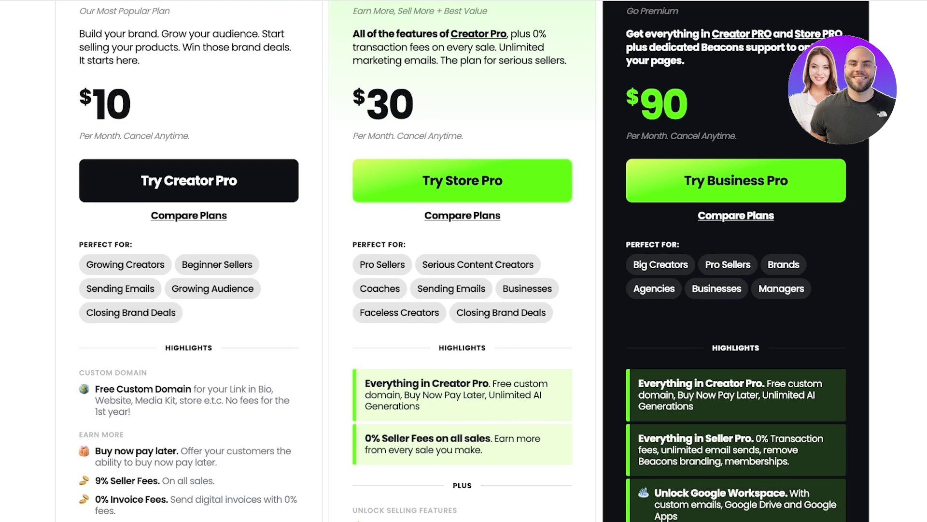
pyautogui.scroll(-2, 464, 261)
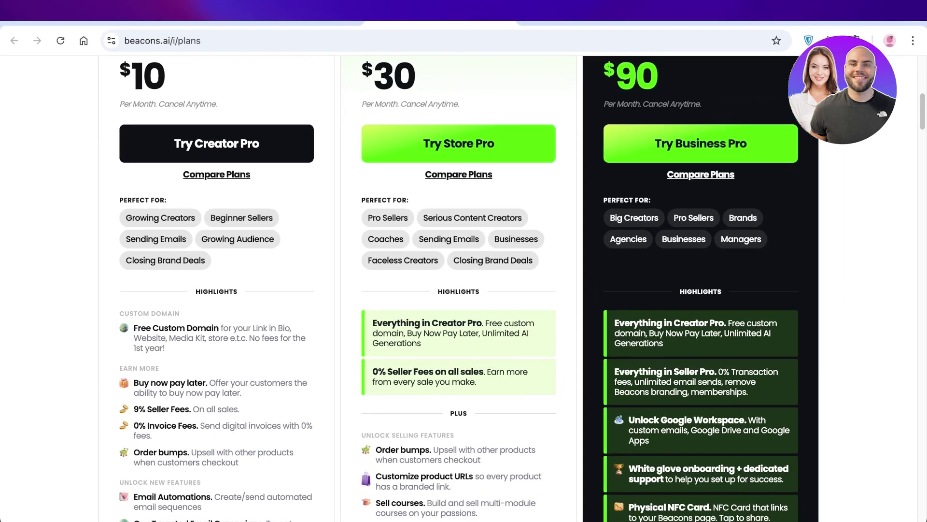
pyautogui.scroll(-1, 463, 289)
pyautogui.scroll(5, 463, 290)
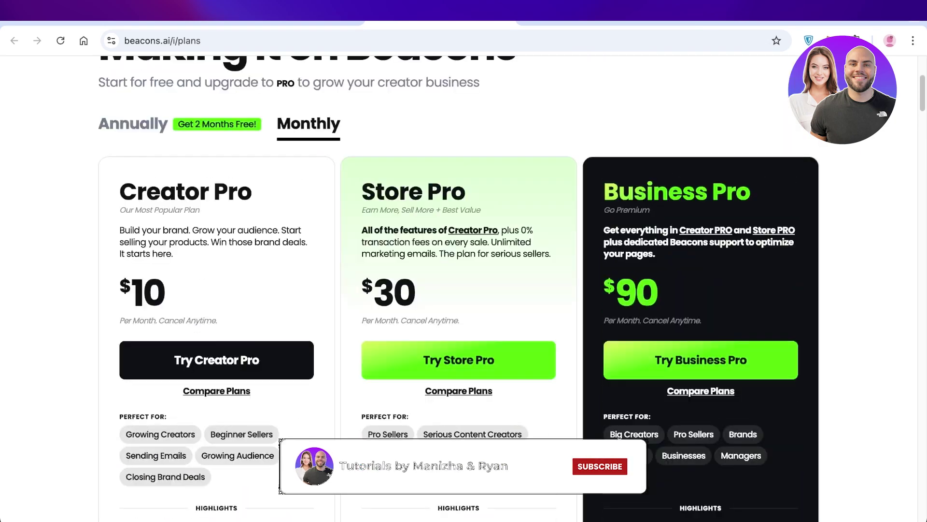
pyautogui.scroll(2, 464, 290)
pyautogui.scroll(3, 464, 290)
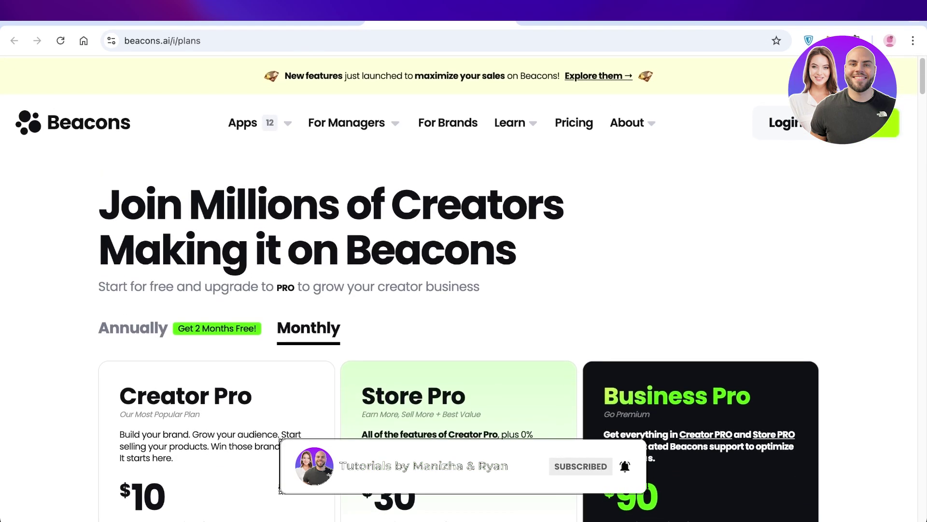